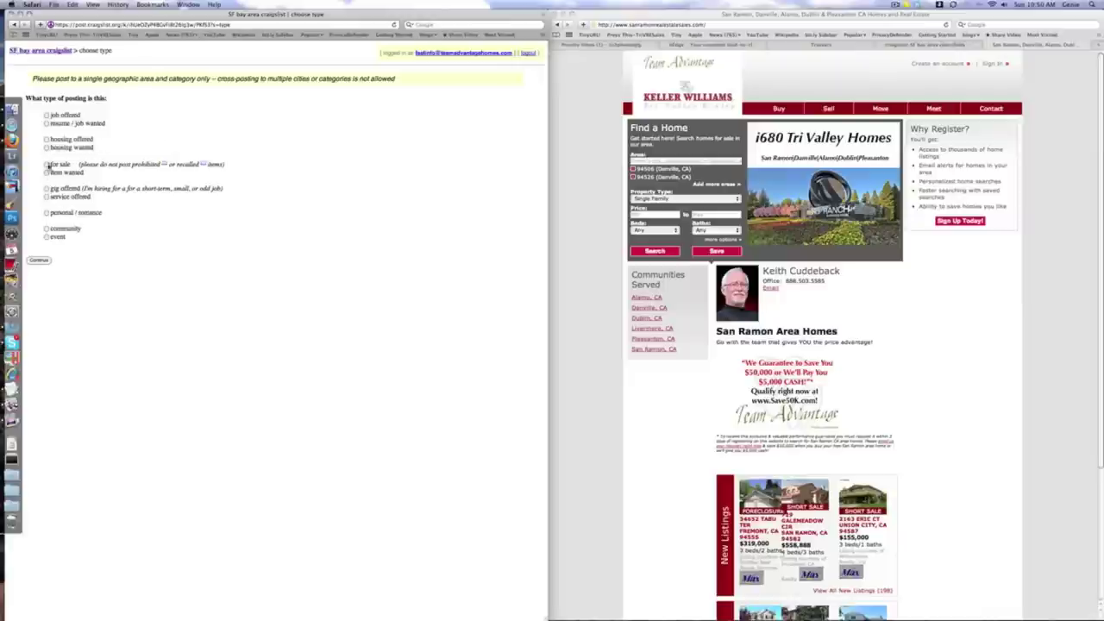
# - Choose housing offered by a real-estate broker in East Bay's danville / san ramon area
pyautogui.click(46, 139)
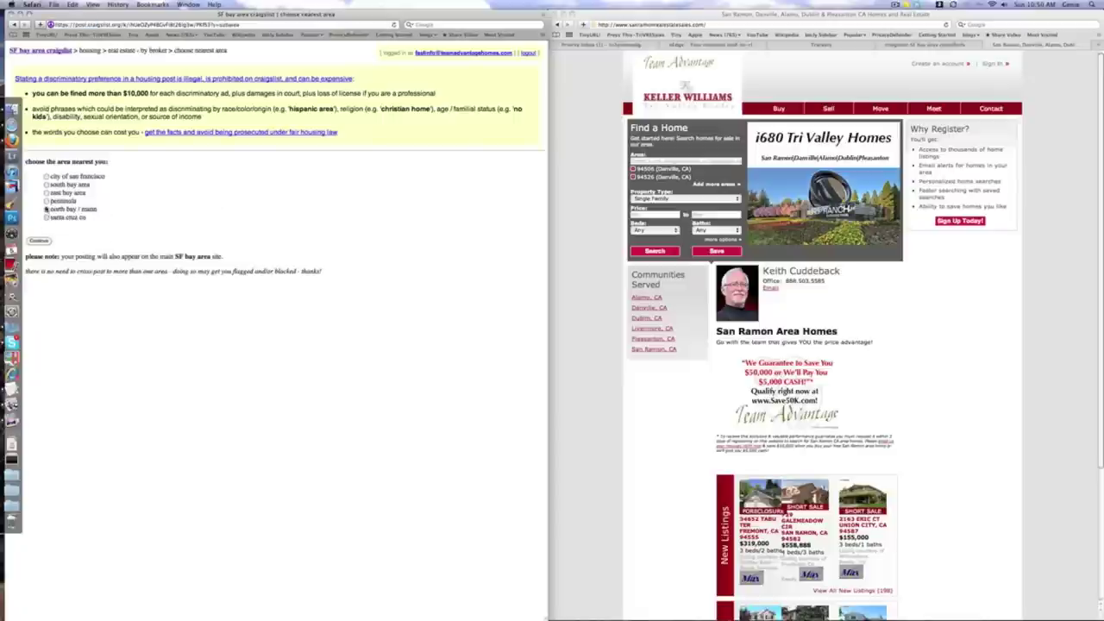
pyautogui.click(47, 193)
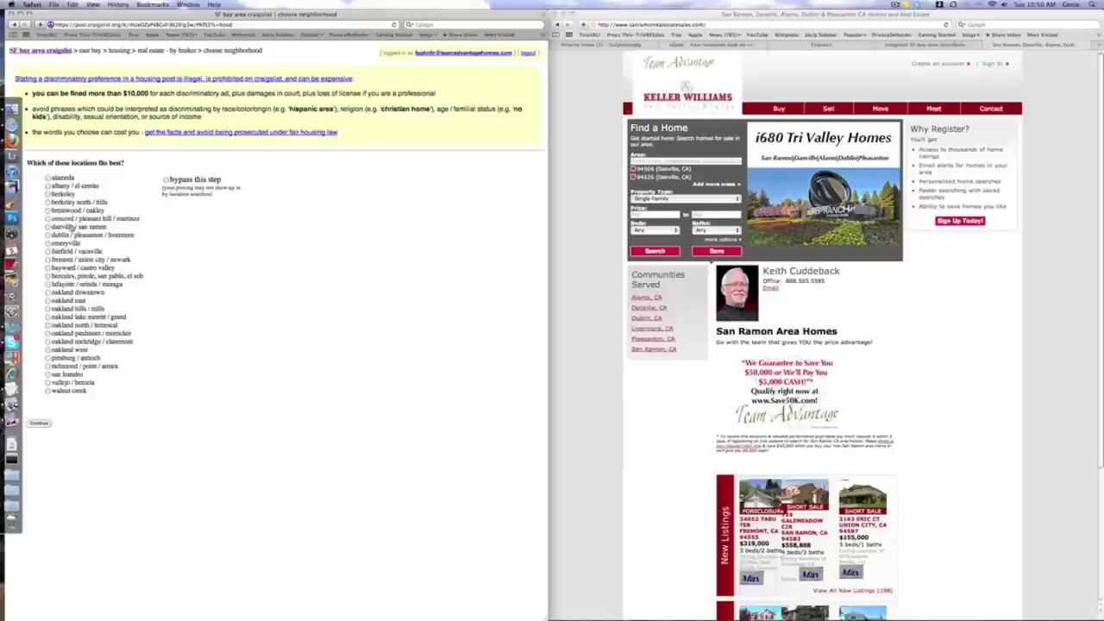
pyautogui.click(47, 227)
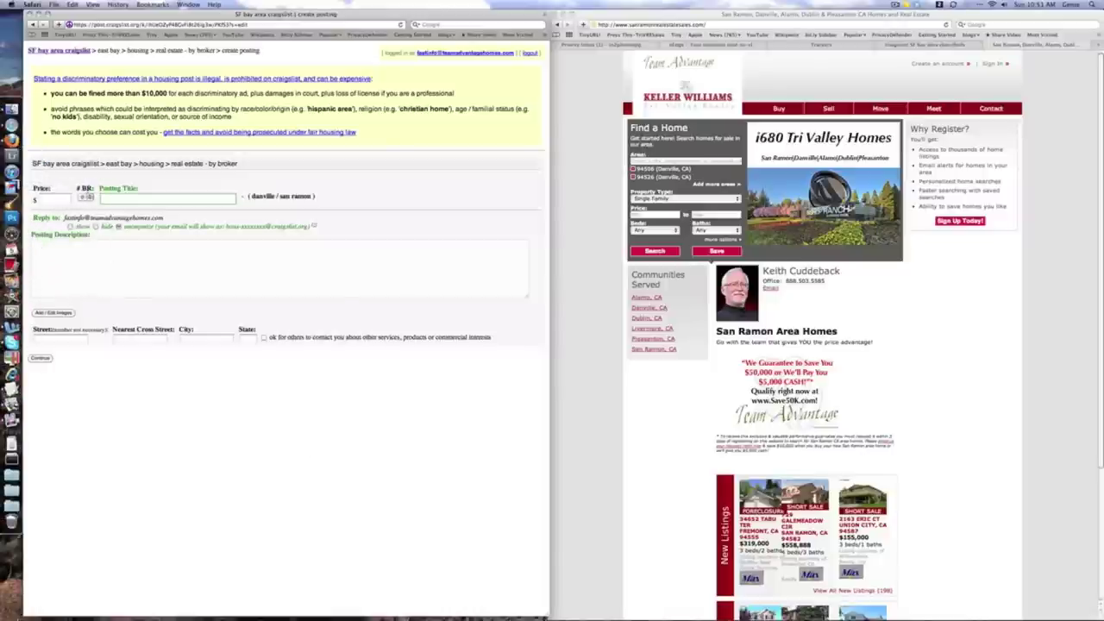
# - Enter the posting title 'Danville-Serene New listing this week', correcting the capital-A typo
pyautogui.click(115, 199)
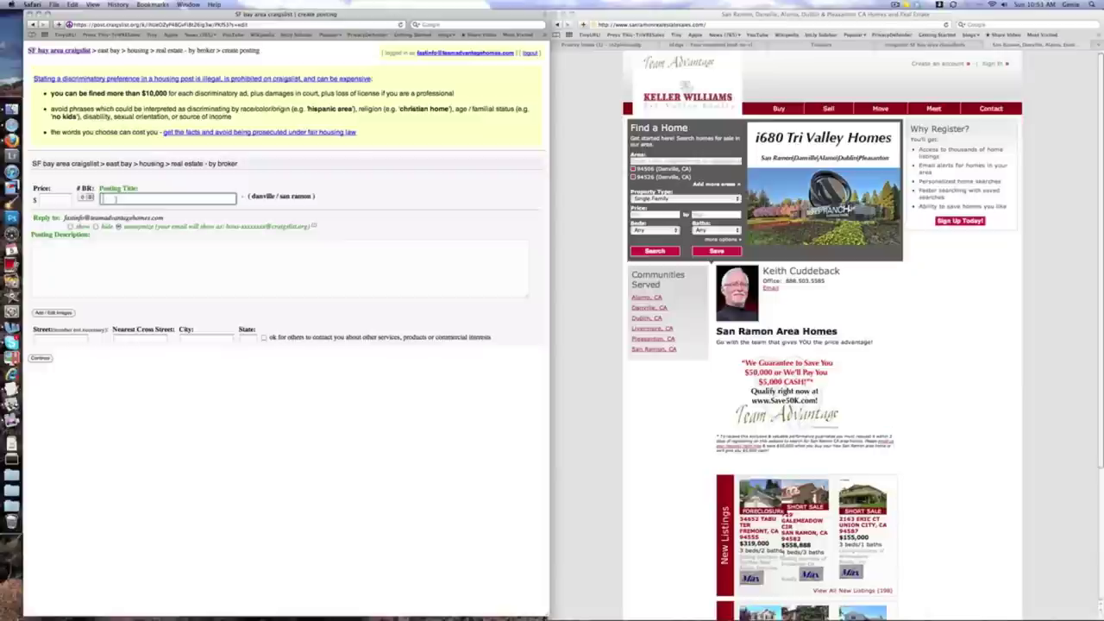
pyautogui.write('DA')
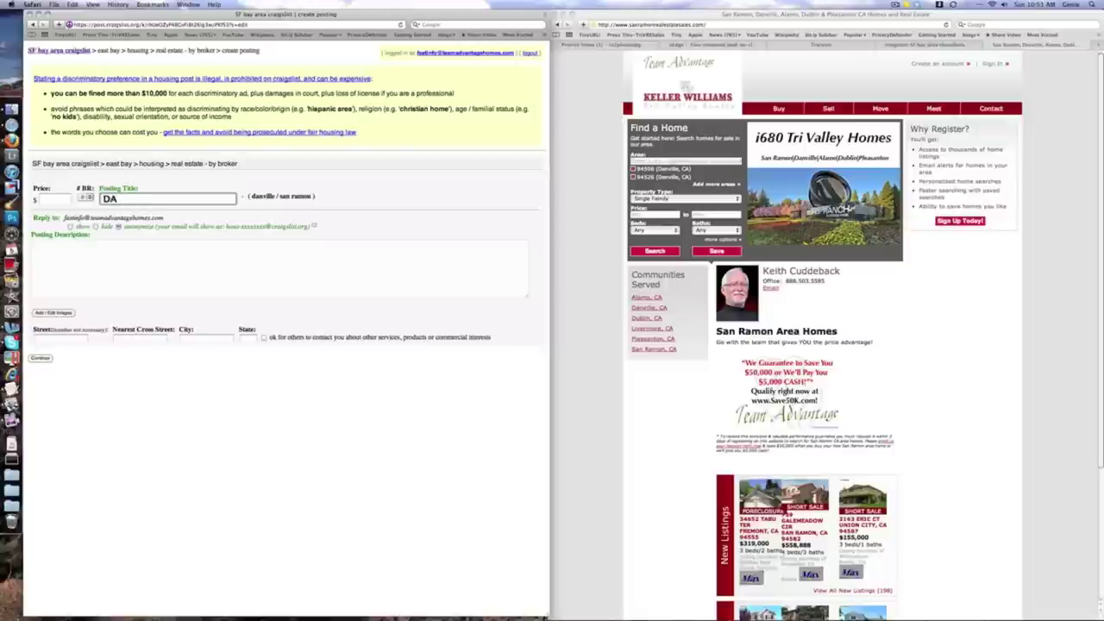
pyautogui.write('nvil')
pyautogui.press('BackSpace')
pyautogui.press('BackSpace')
pyautogui.press('BackSpace')
pyautogui.write('anville')
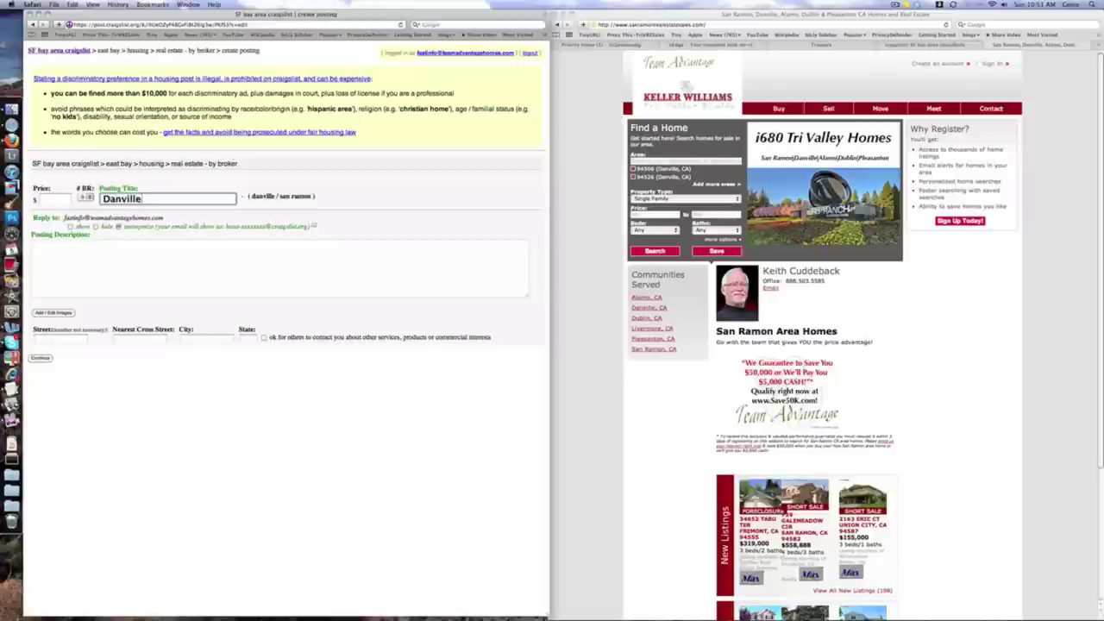
pyautogui.write('-')
pyautogui.write('Se')
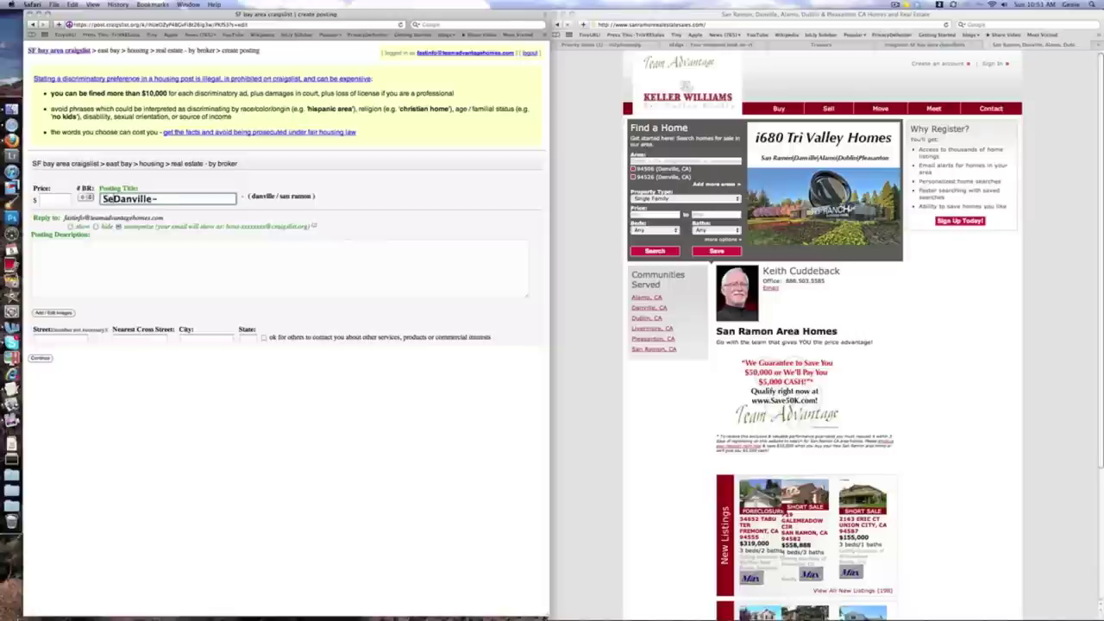
pyautogui.write('rene ')
pyautogui.write('New')
pyautogui.write(' listing')
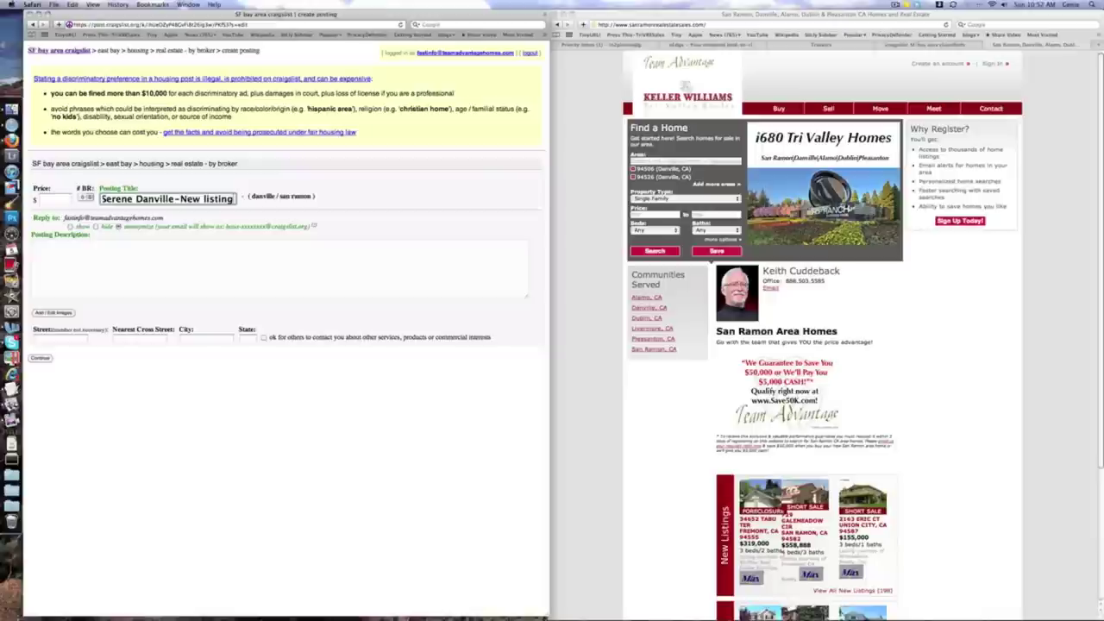
pyautogui.write(' this week')
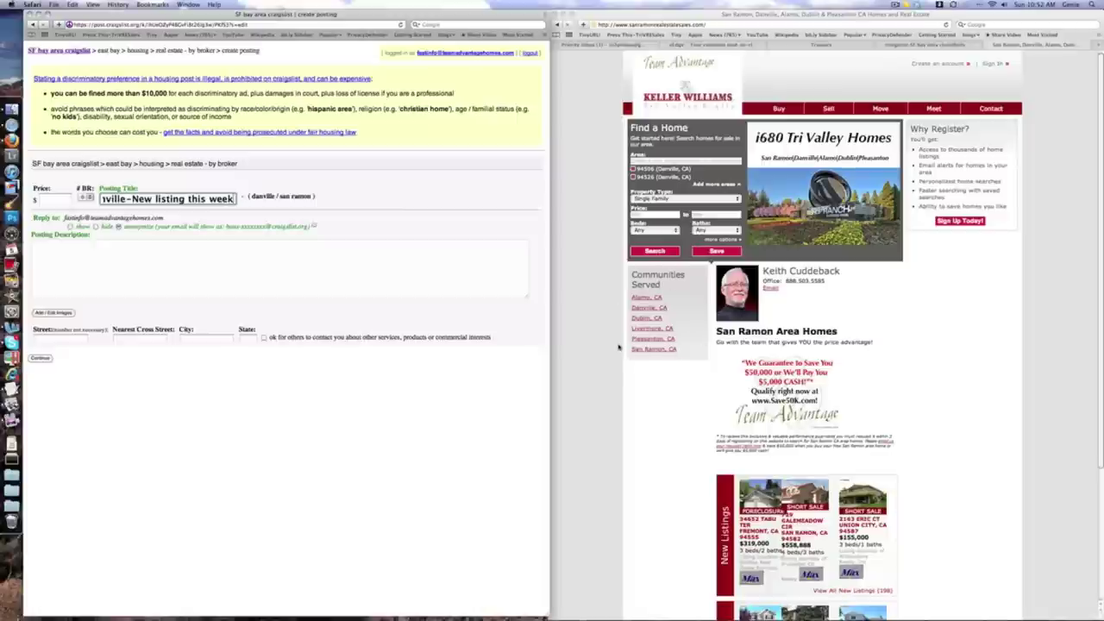
# - Open the Danville, CA community page and its New Listings (32) results
pyautogui.click(645, 313)
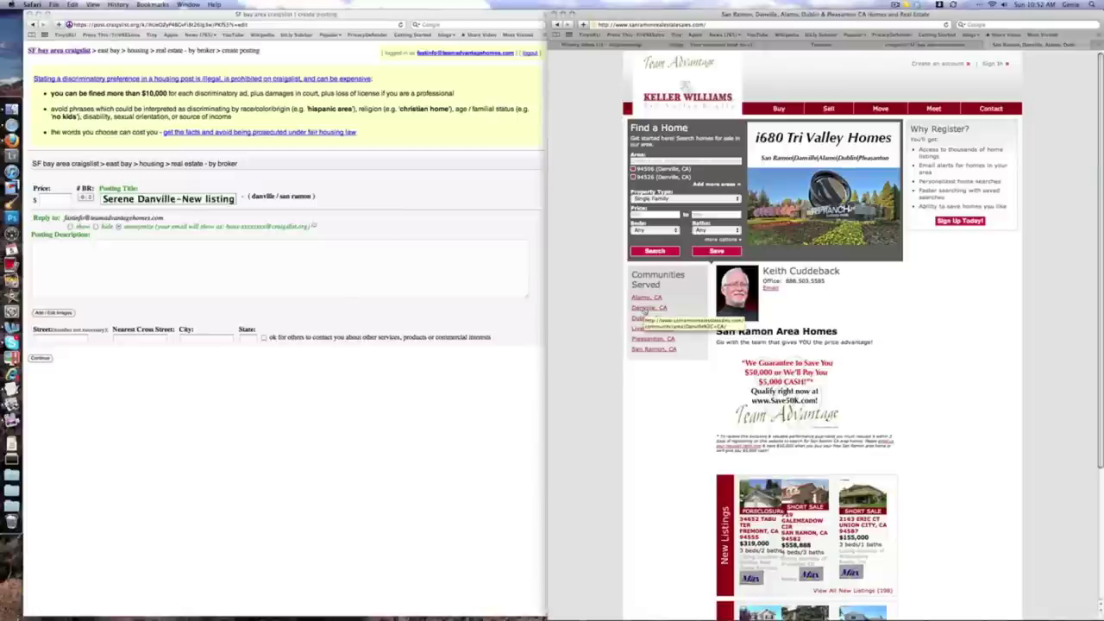
pyautogui.click(645, 308)
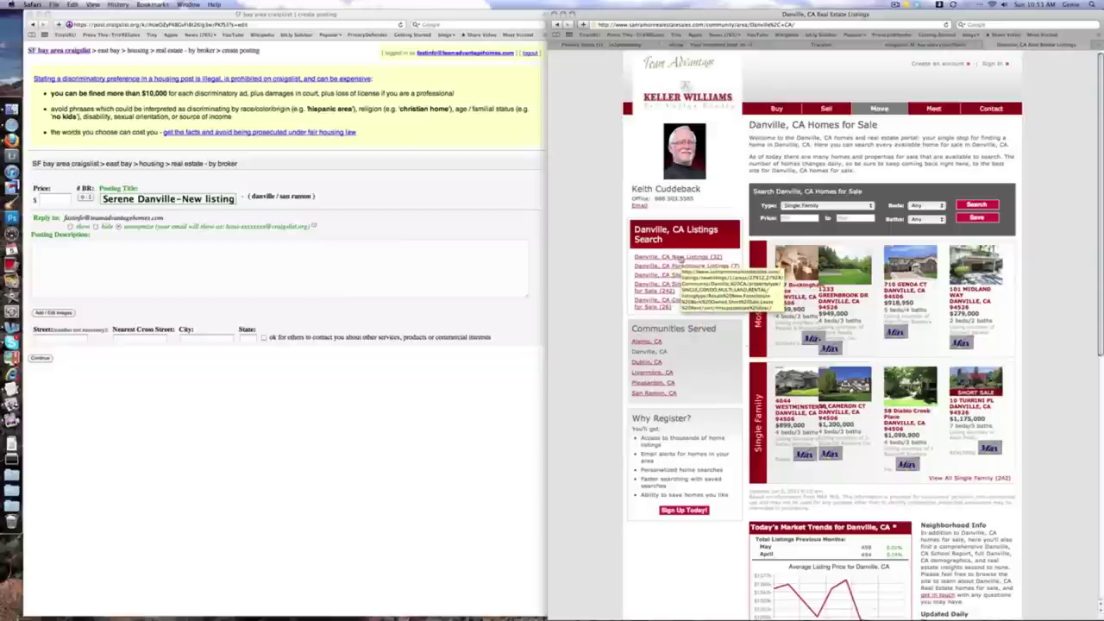
pyautogui.click(681, 257)
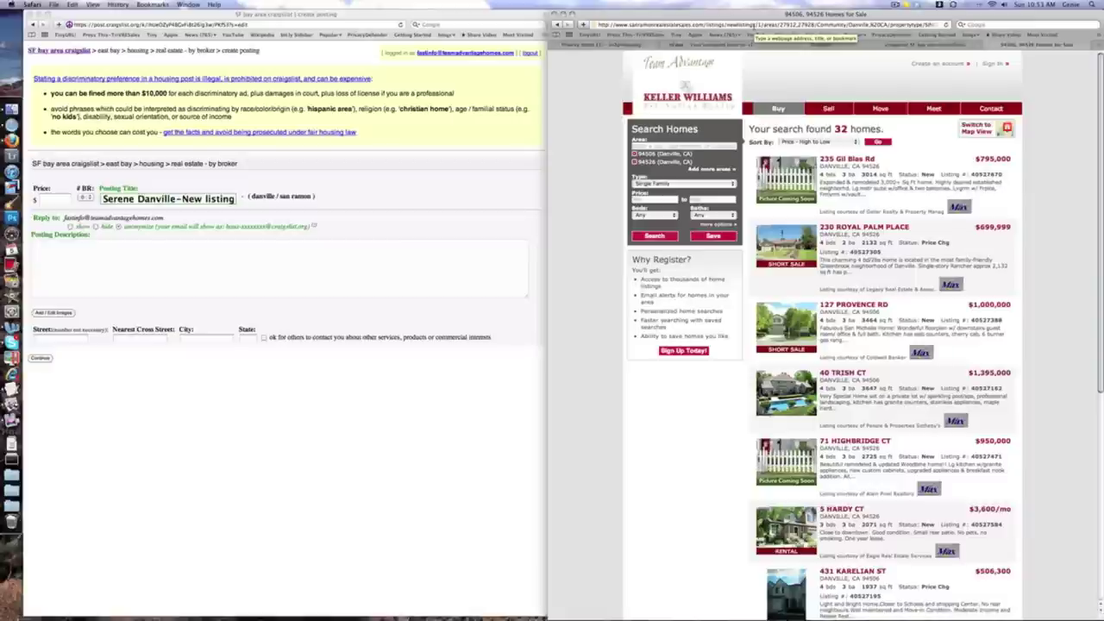
# - Copy the Danville new-listings results URL and switch to the CraigslistAdTracker tab
pyautogui.doubleClick(742, 24)
pyautogui.press('super+a')
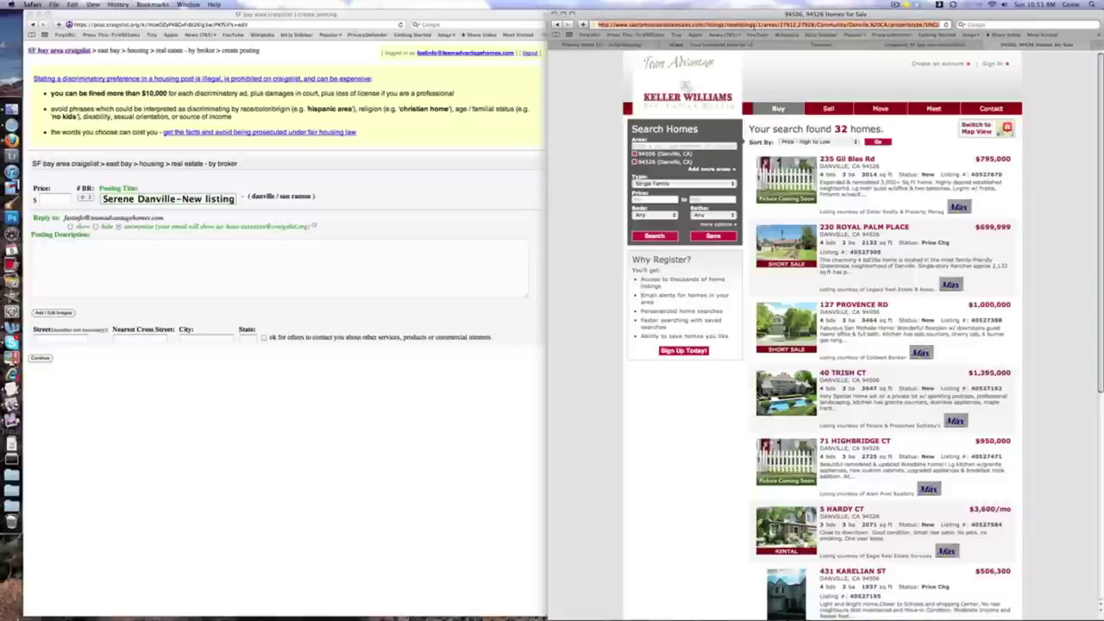
pyautogui.rightClick(753, 27)
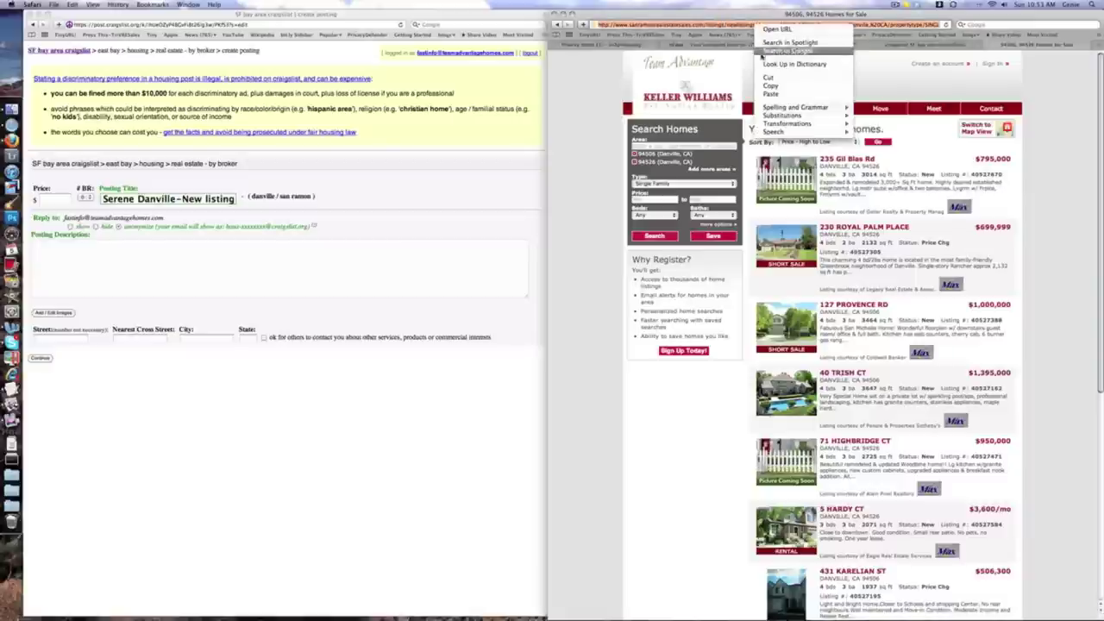
pyautogui.click(767, 86)
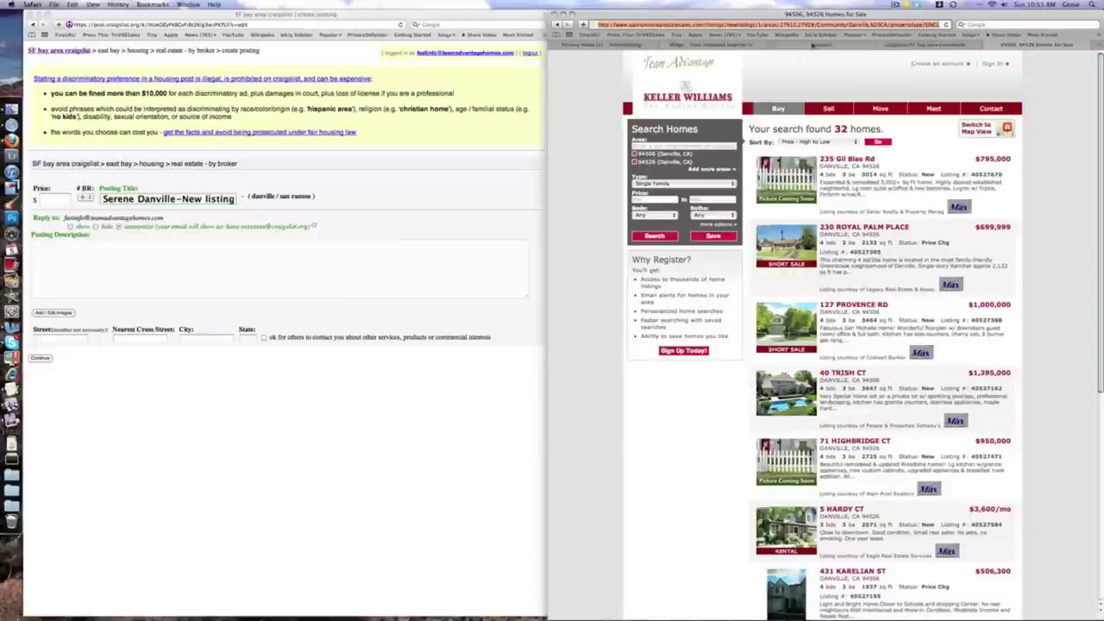
pyautogui.click(816, 43)
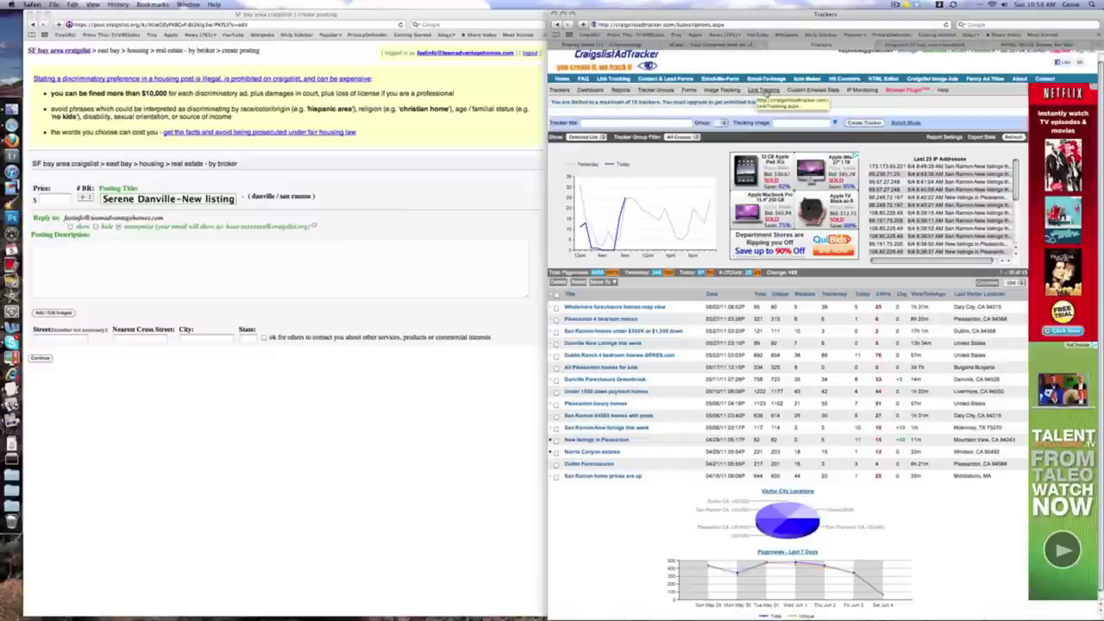
# - Create a link tracker titled 'Danville-New listings this week' with link text 'View all new Danville listings this week'
pyautogui.click(763, 90)
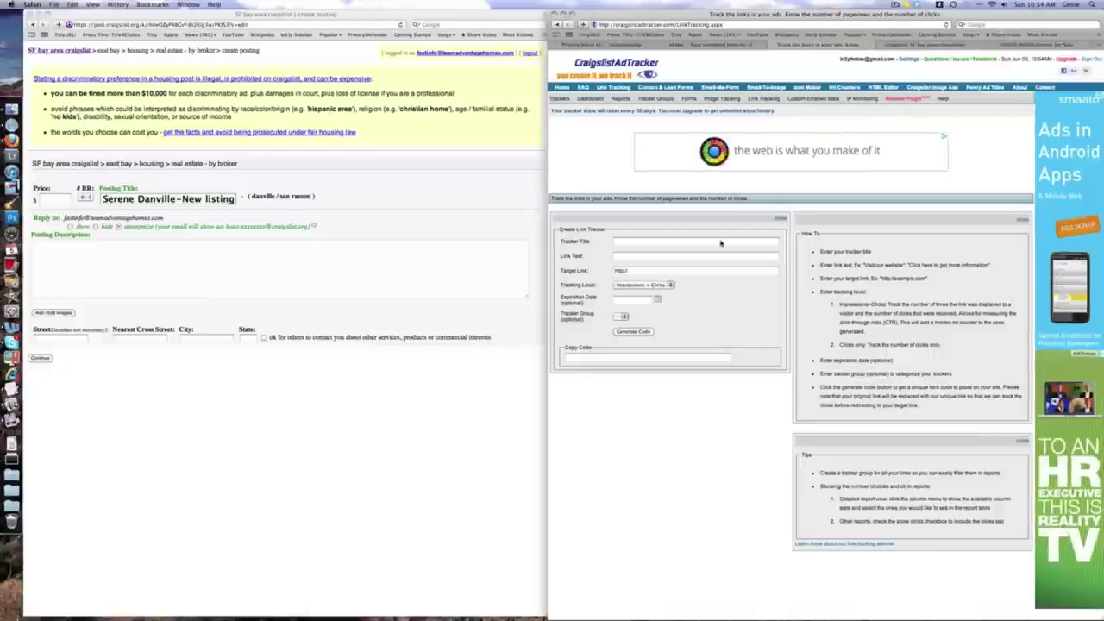
pyautogui.click(630, 242)
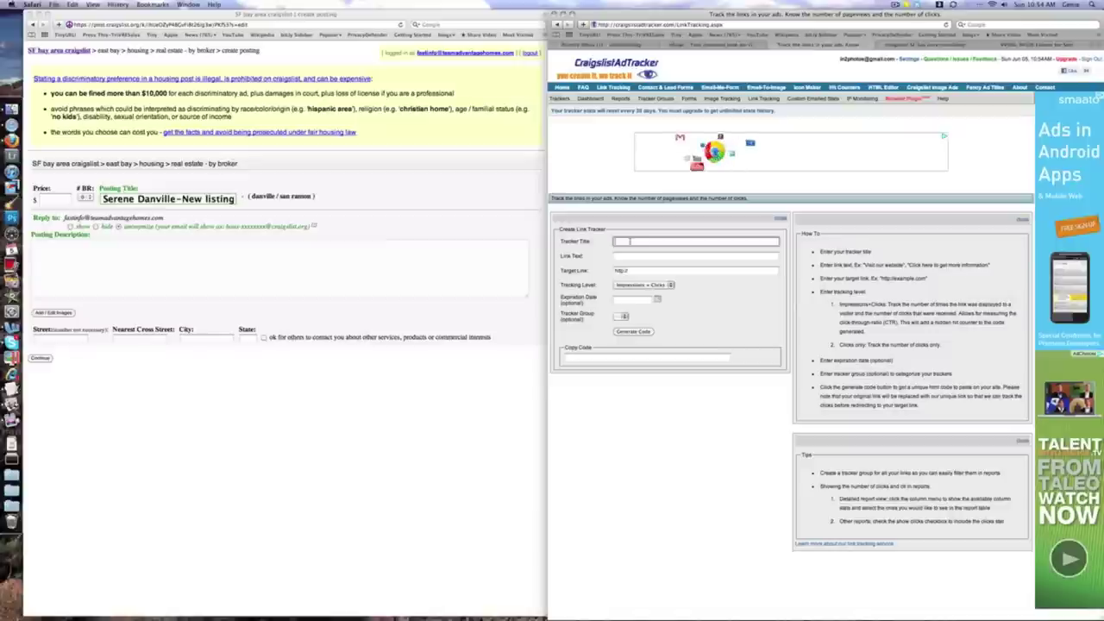
pyautogui.write('Danville')
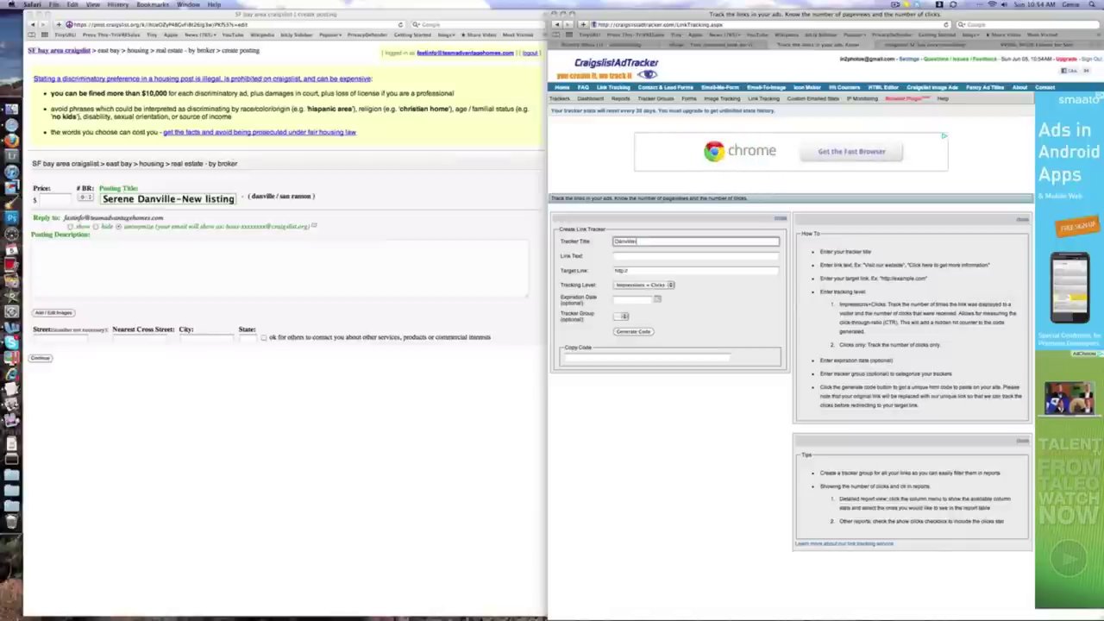
pyautogui.write('-New listings')
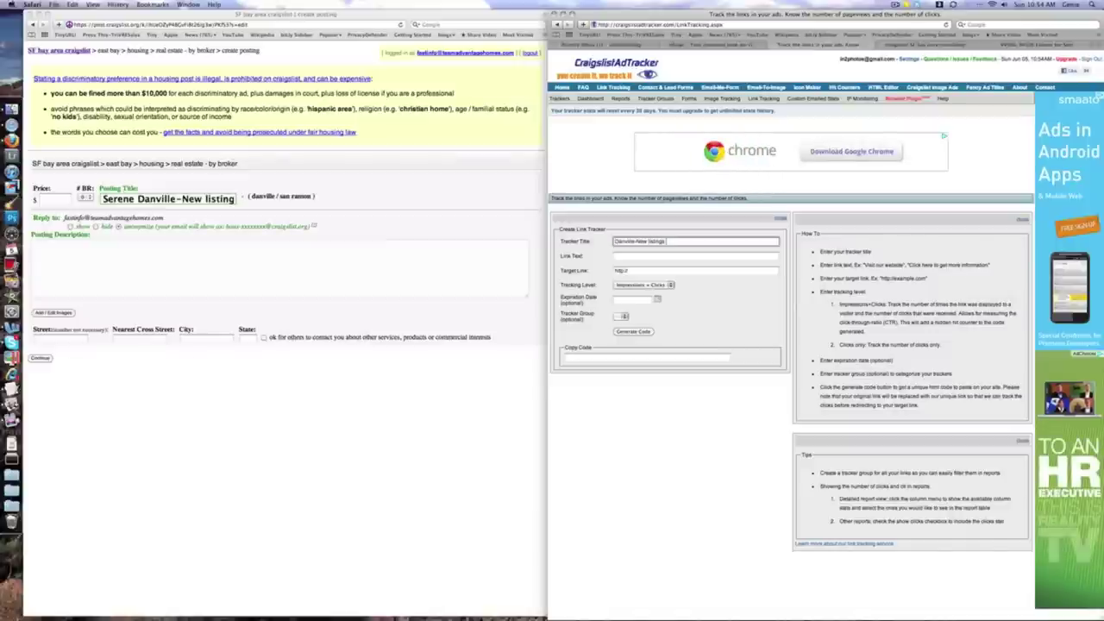
pyautogui.write(' this week')
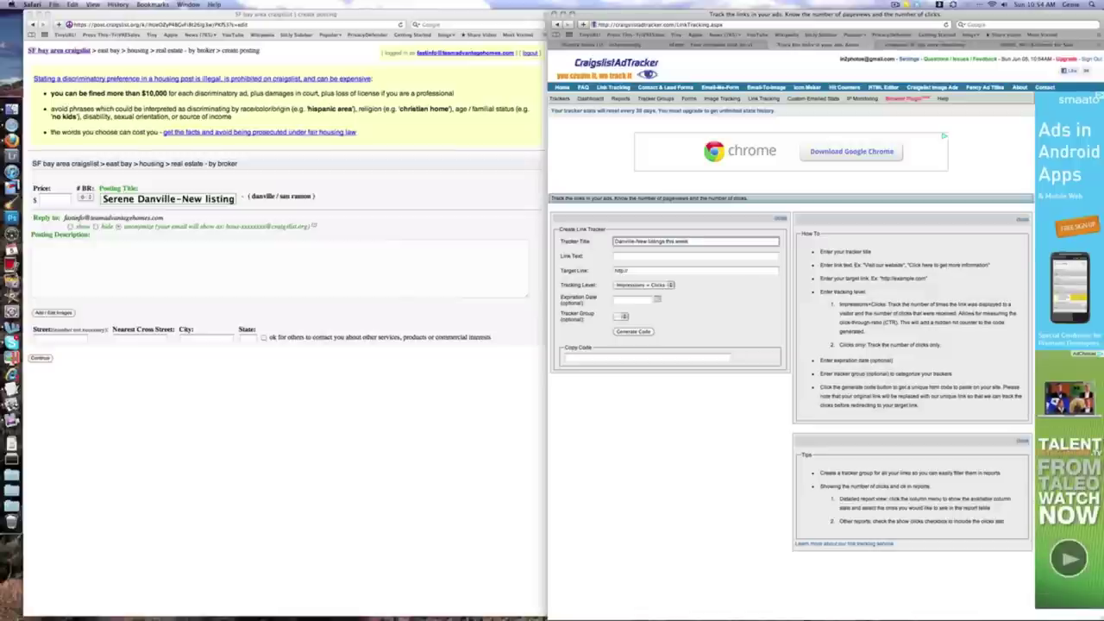
pyautogui.click(620, 256)
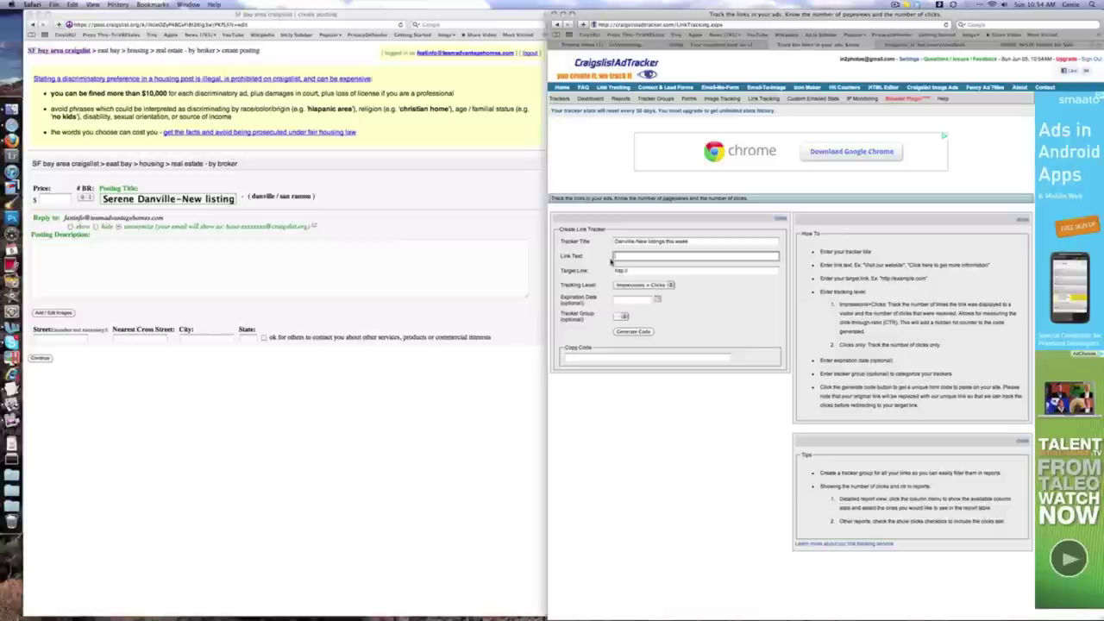
pyautogui.write('View')
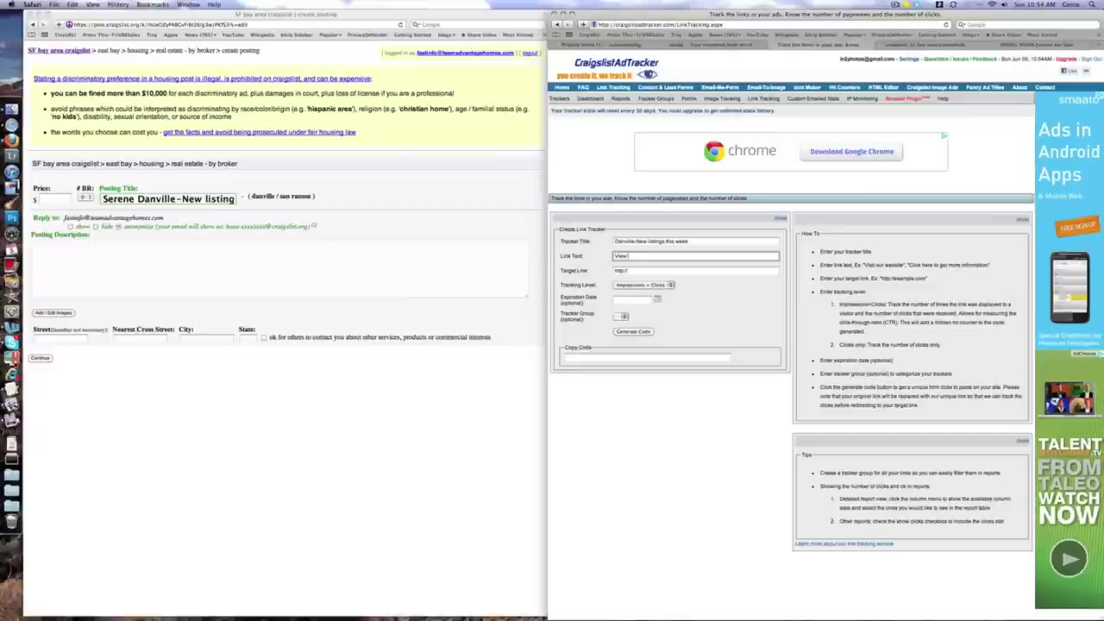
pyautogui.write(' all')
pyautogui.write(' new Danvi')
pyautogui.write('lle')
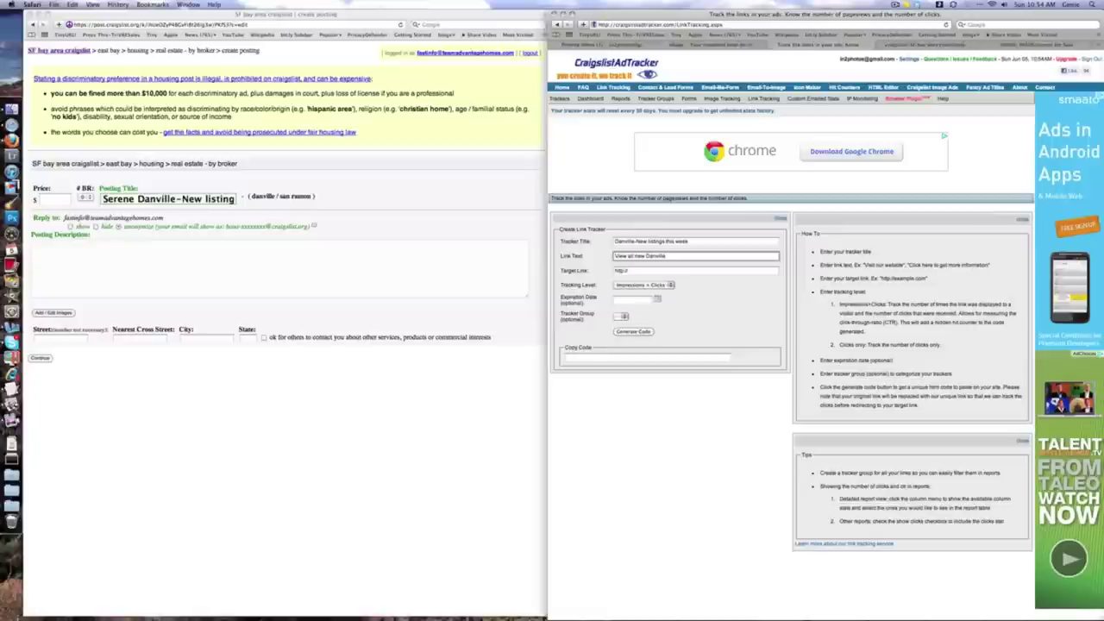
pyautogui.write(' listings')
pyautogui.write(' this week')
pyautogui.click(628, 273)
pyautogui.moveTo(628, 271); pyautogui.dragTo(614, 272)
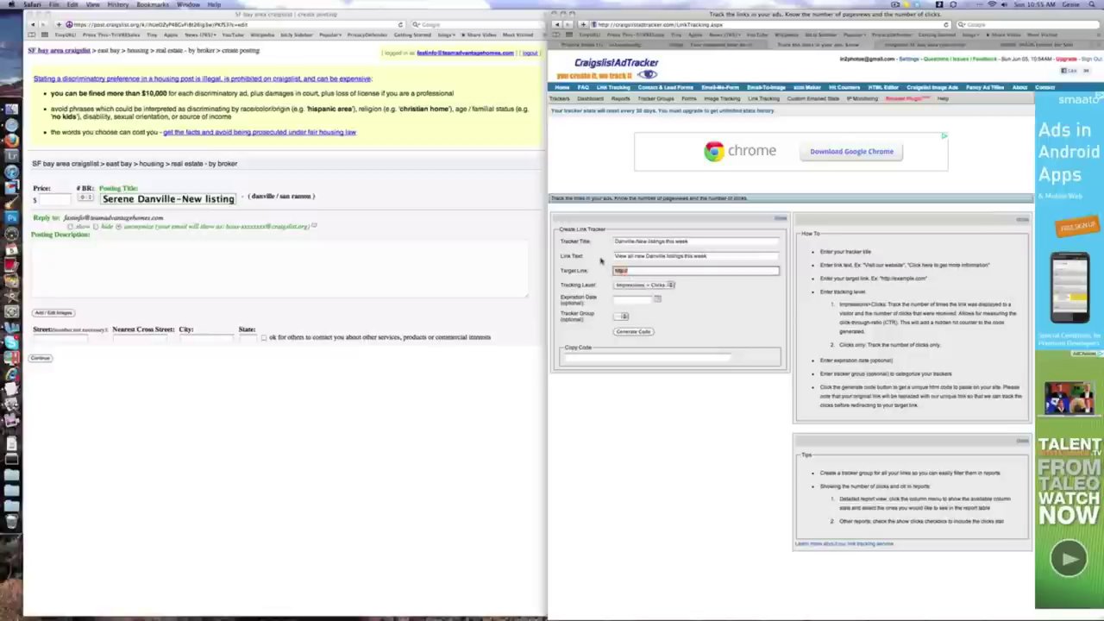
pyautogui.press('super+v')
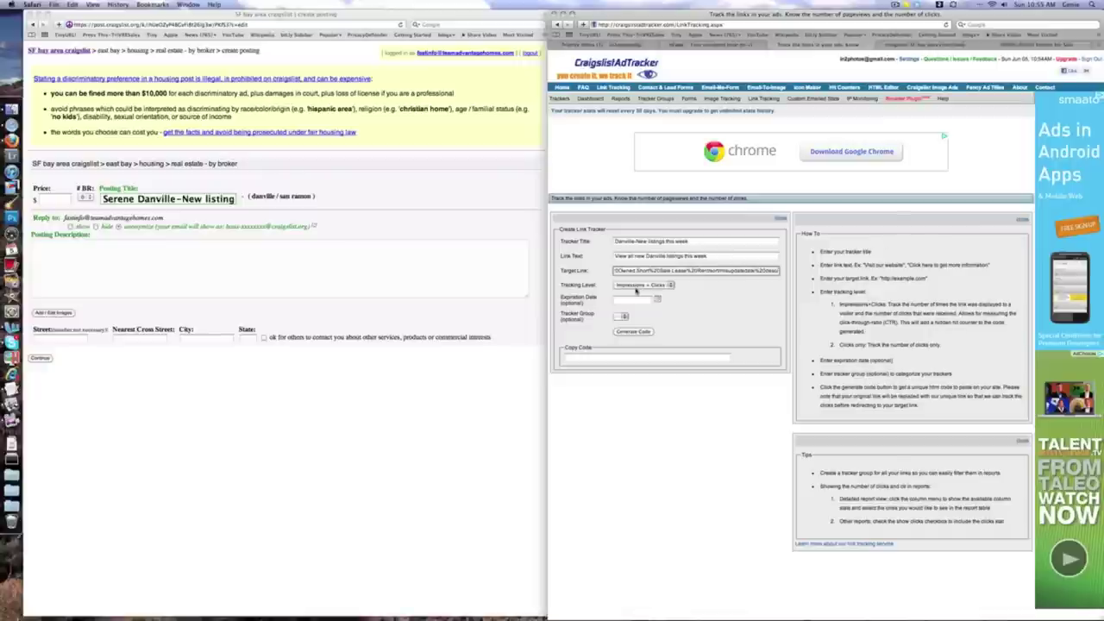
pyautogui.click(638, 333)
# - Generate the tracked link HTML code and copy it to the clipboard
pyautogui.click(638, 333)
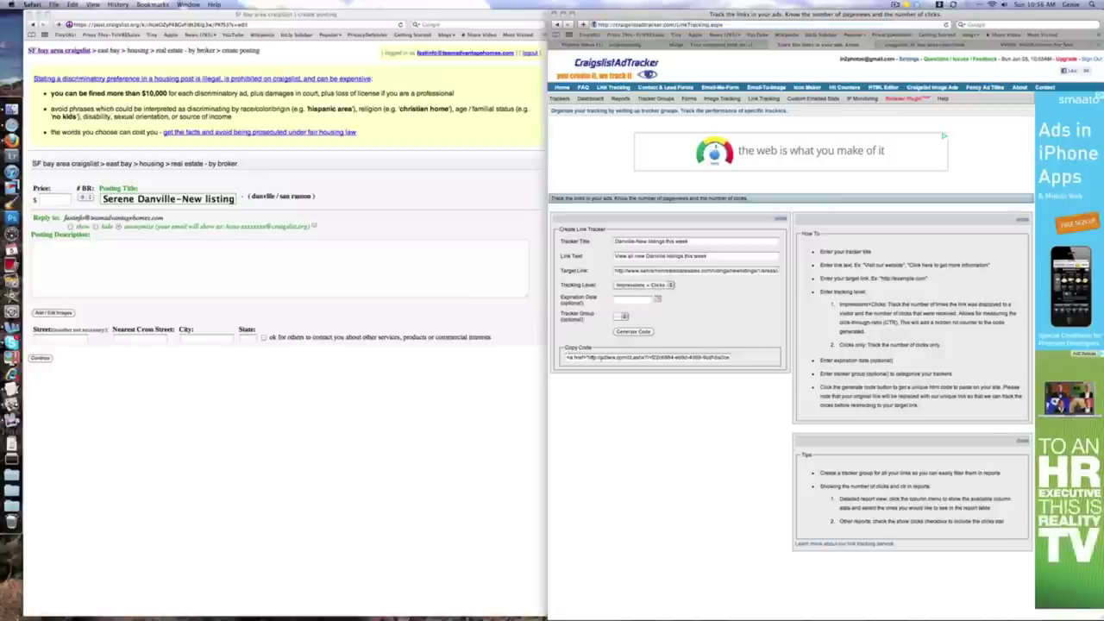
pyautogui.click(653, 356)
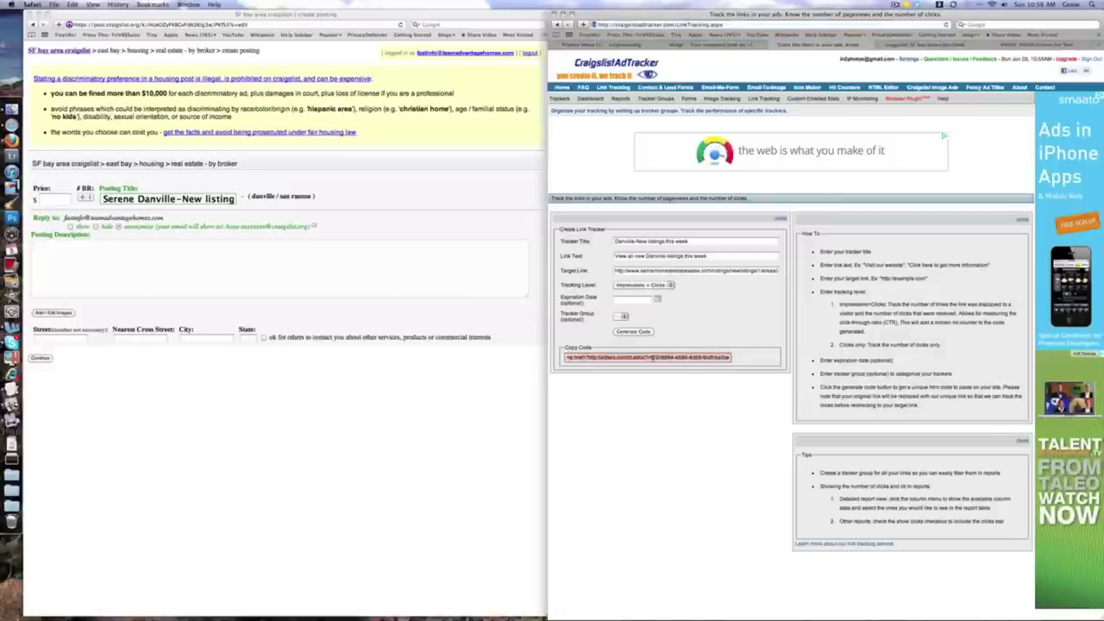
pyautogui.rightClick(653, 356)
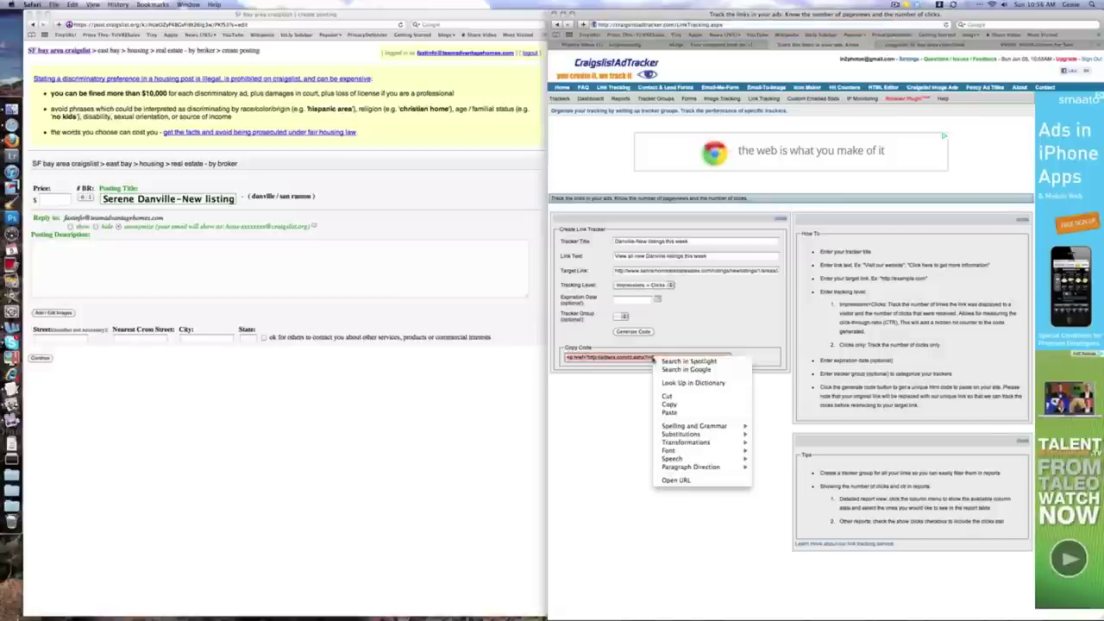
pyautogui.click(672, 407)
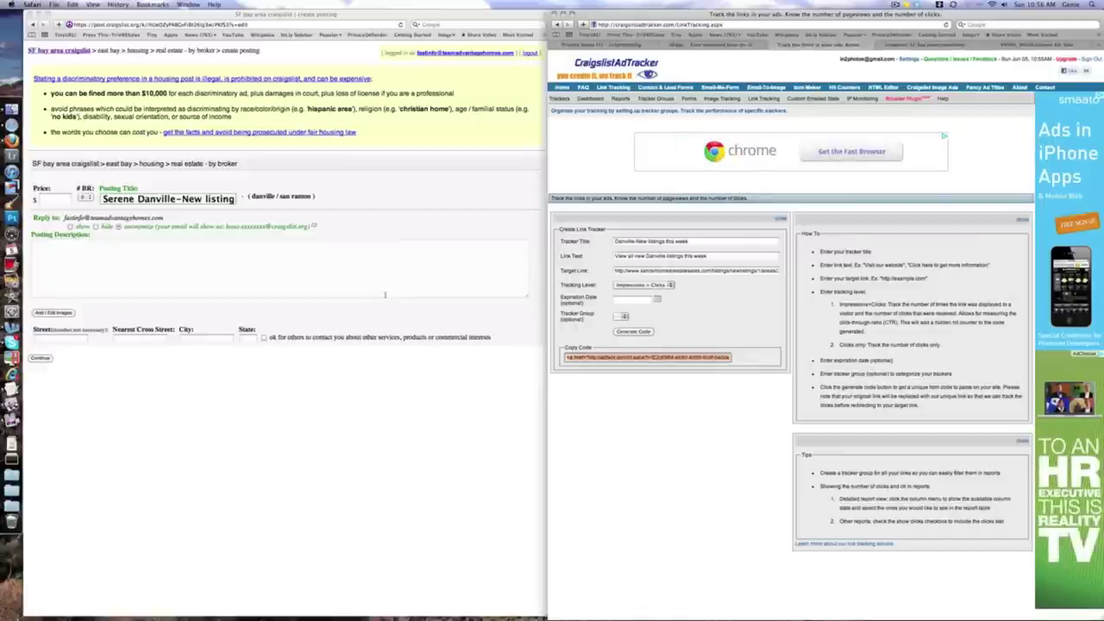
pyautogui.click(42, 248)
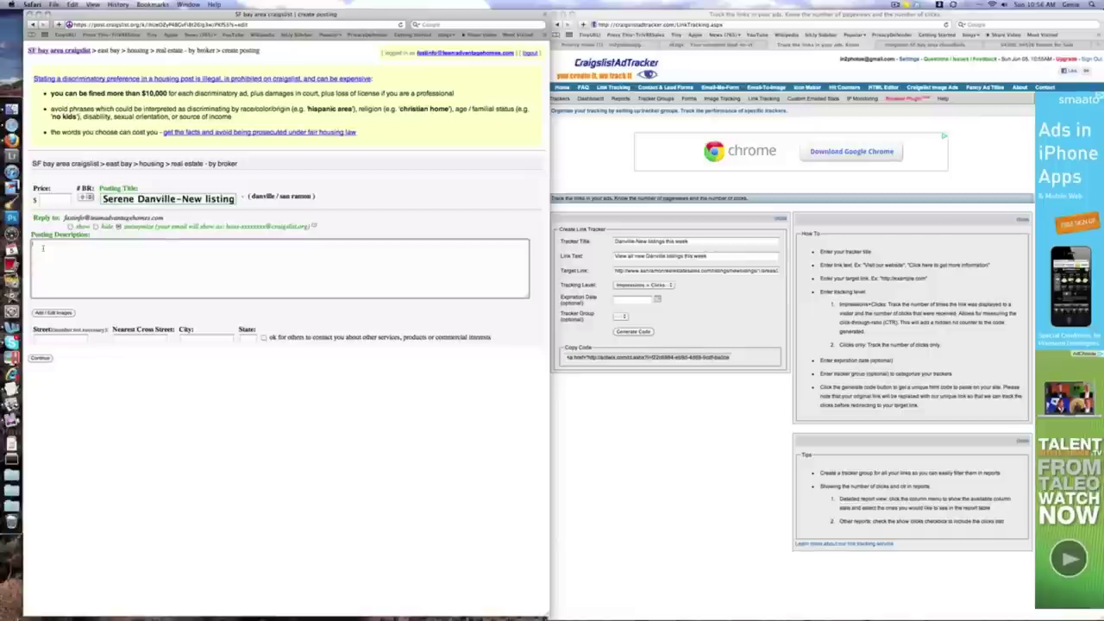
# - Describe this week's 32 new Danville CA homes and paste the tracking link code after the text
pyautogui.write('This wee')
pyautogui.write('k Eric and I')
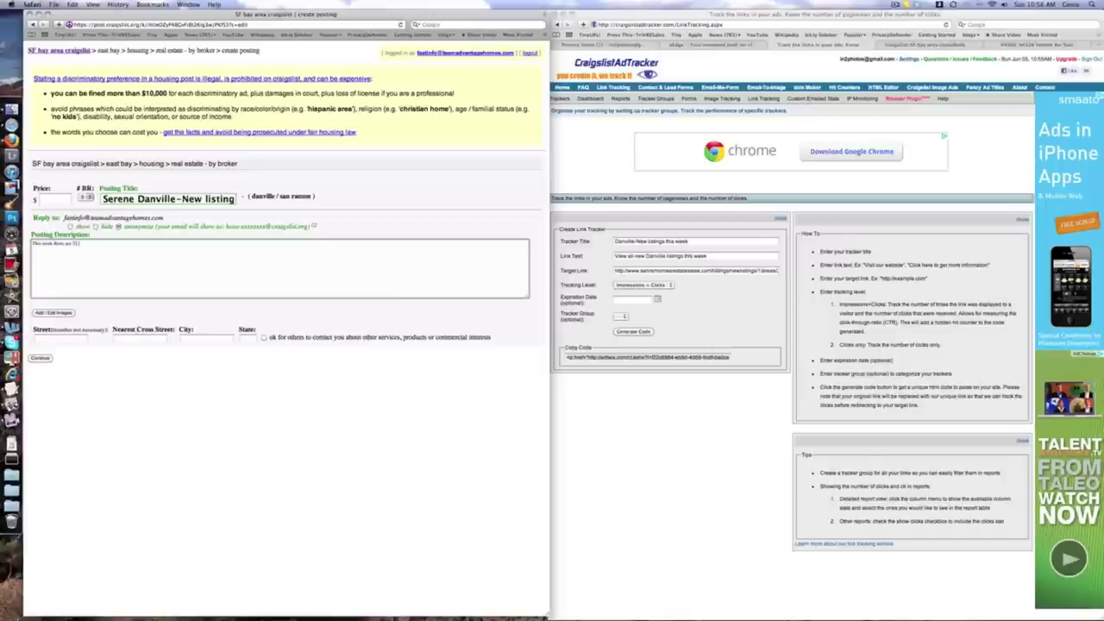
pyautogui.write('tin')
pyautogui.write('gs ')
pyautogui.write('new ho')
pyautogui.write('mes list')
pyautogui.write('ed in')
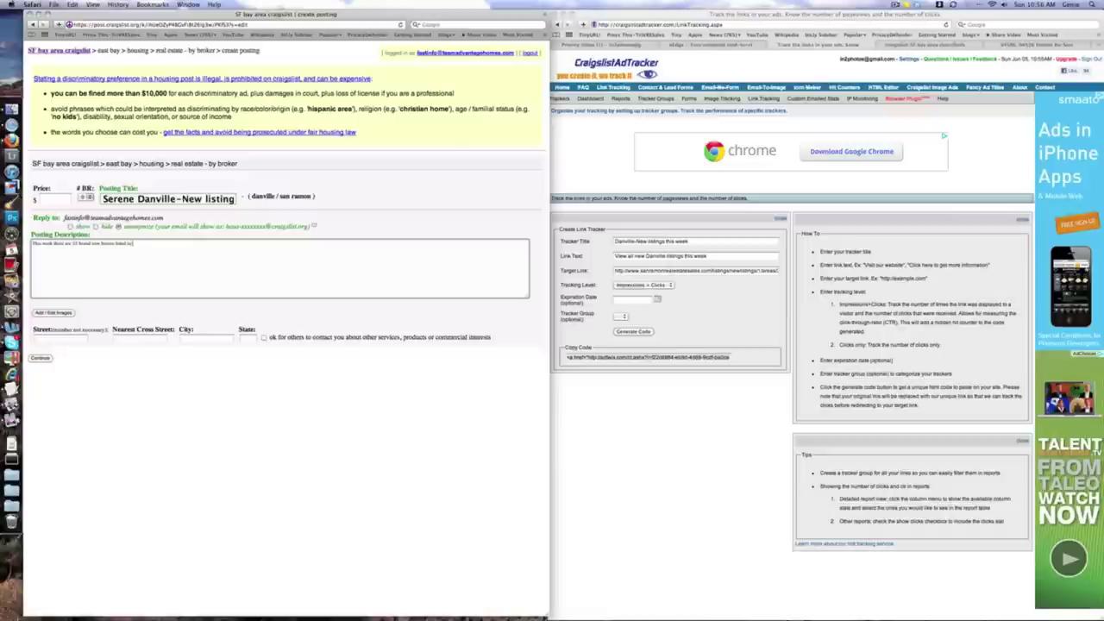
pyautogui.write(' Dan')
pyautogui.write('vill')
pyautogui.write('e CA')
pyautogui.write('. All of')
pyautogui.write('ce ra')
pyautogui.write('ng')
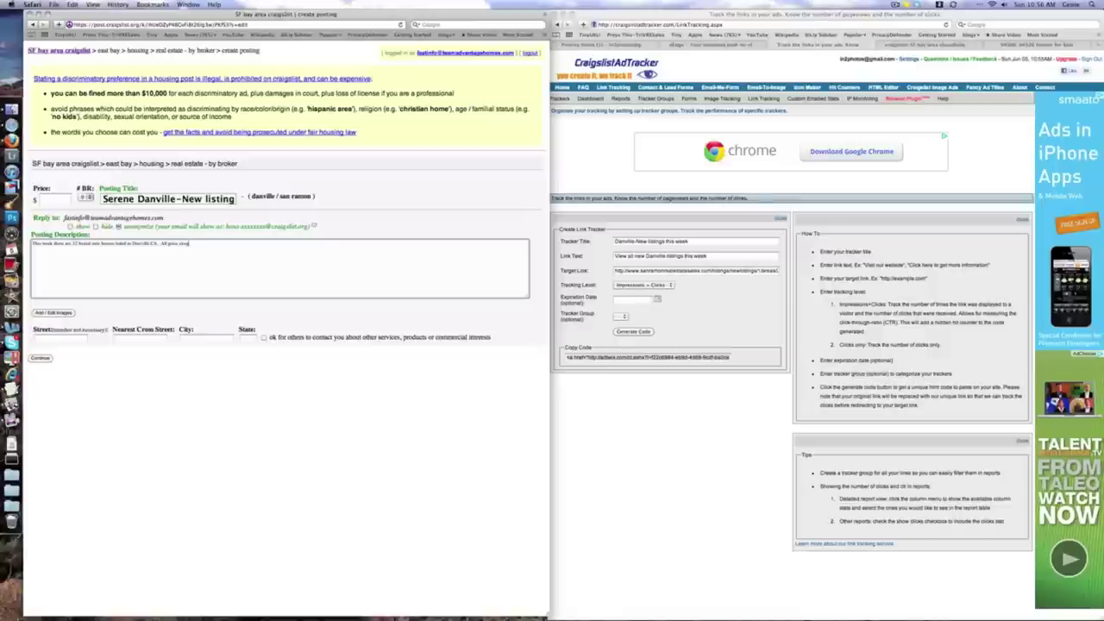
pyautogui.write(' in')
pyautogui.write(' Find yours')
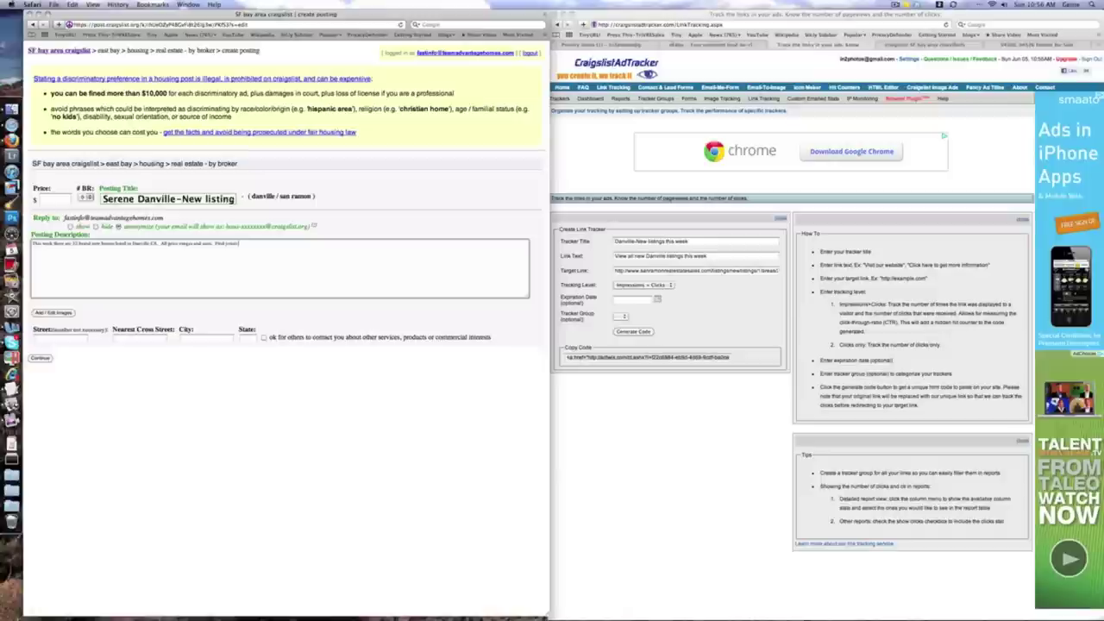
pyautogui.write(' right ho')
pyautogui.press('super+v')
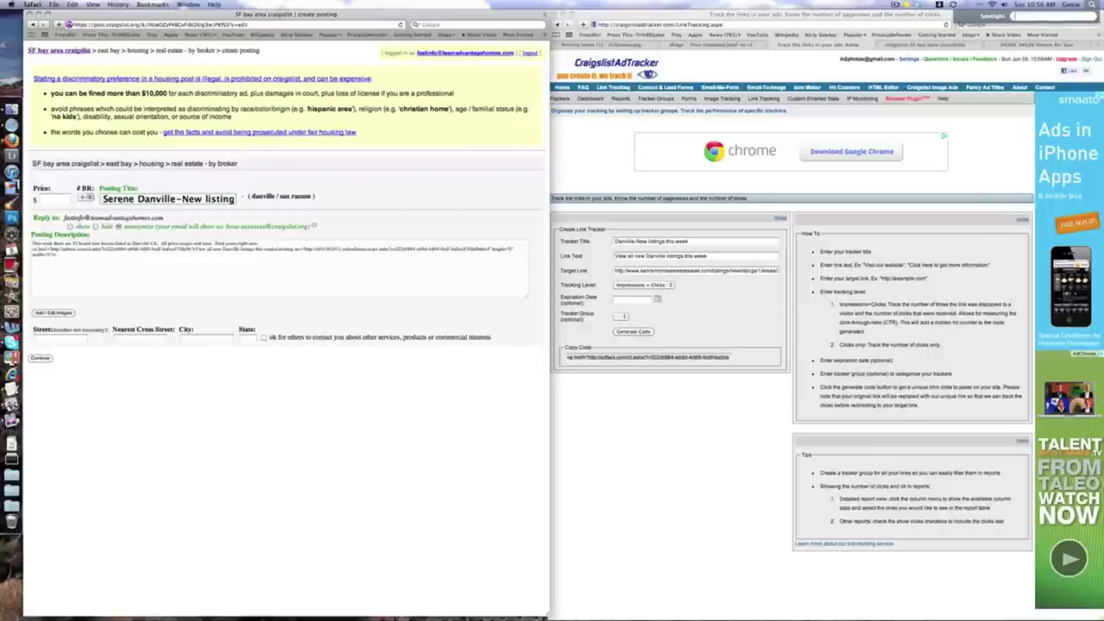
# - Preview the ad, open its Danville listings link in a new window, then close it
pyautogui.click(41, 359)
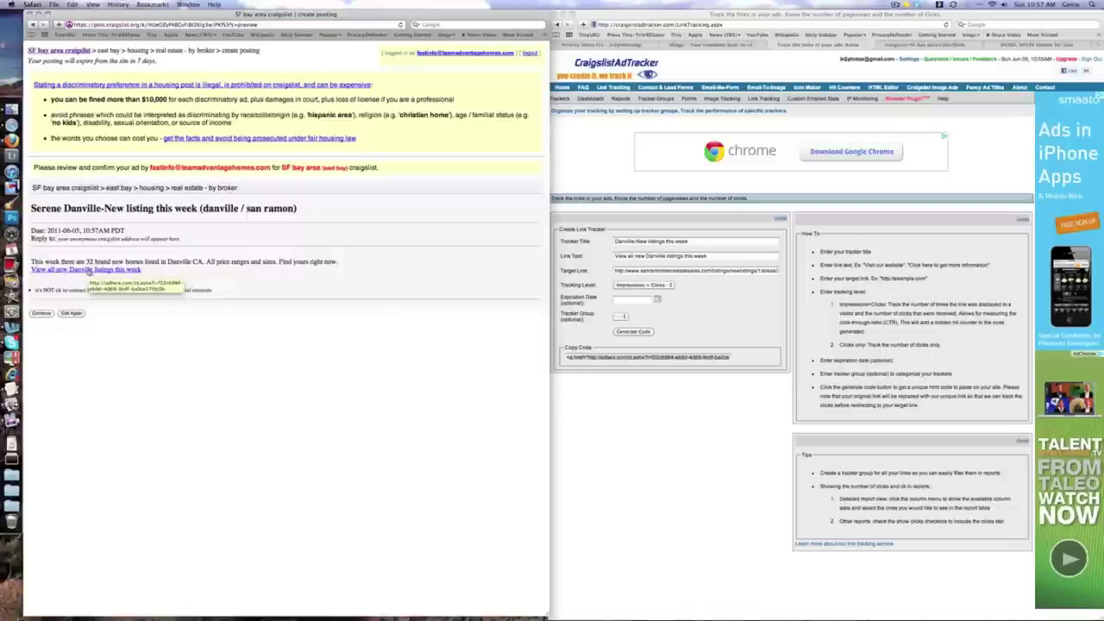
pyautogui.rightClick(89, 272)
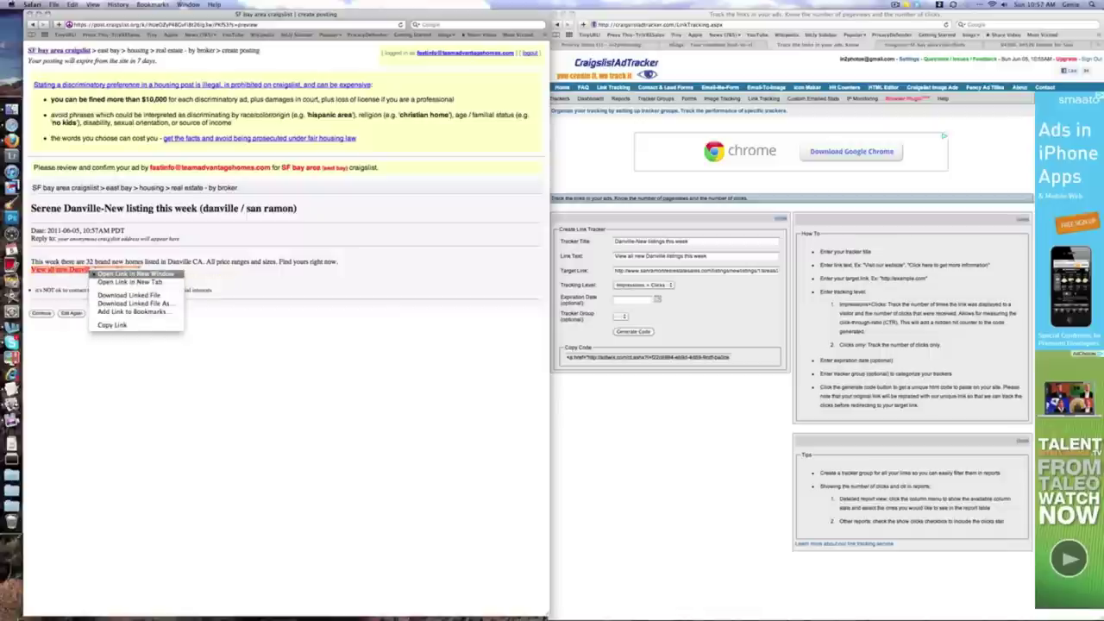
pyautogui.click(95, 274)
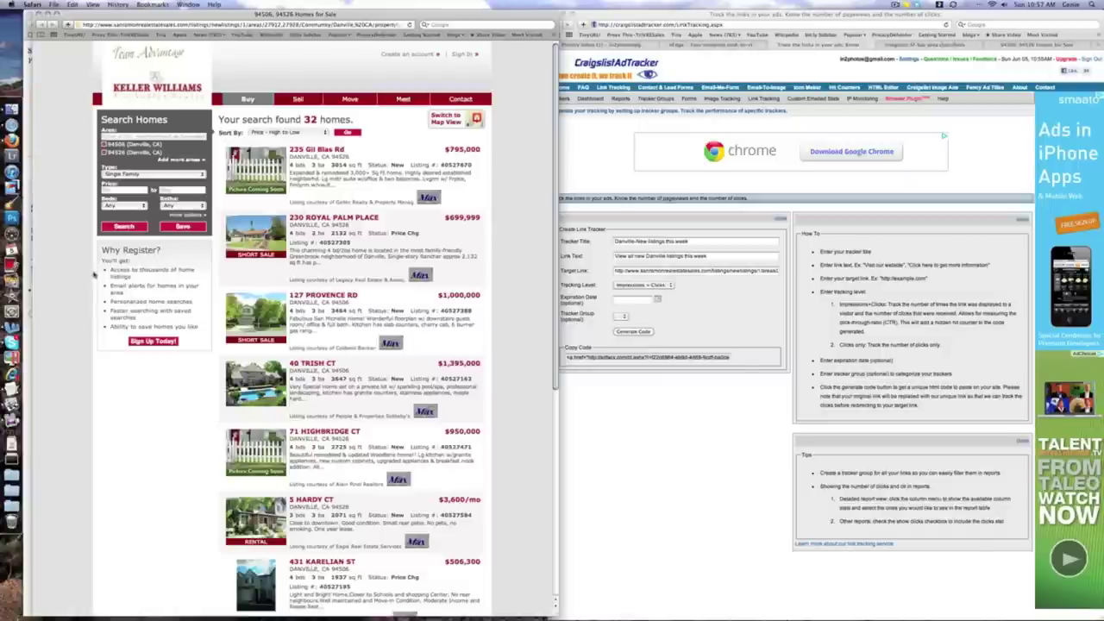
pyautogui.click(38, 14)
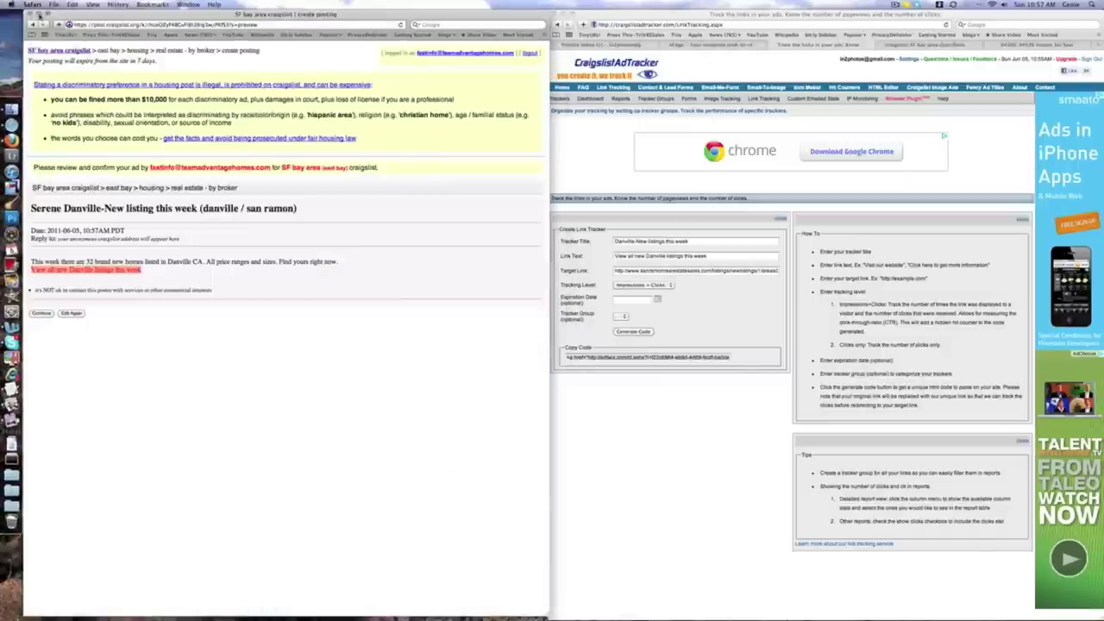
pyautogui.click(98, 329)
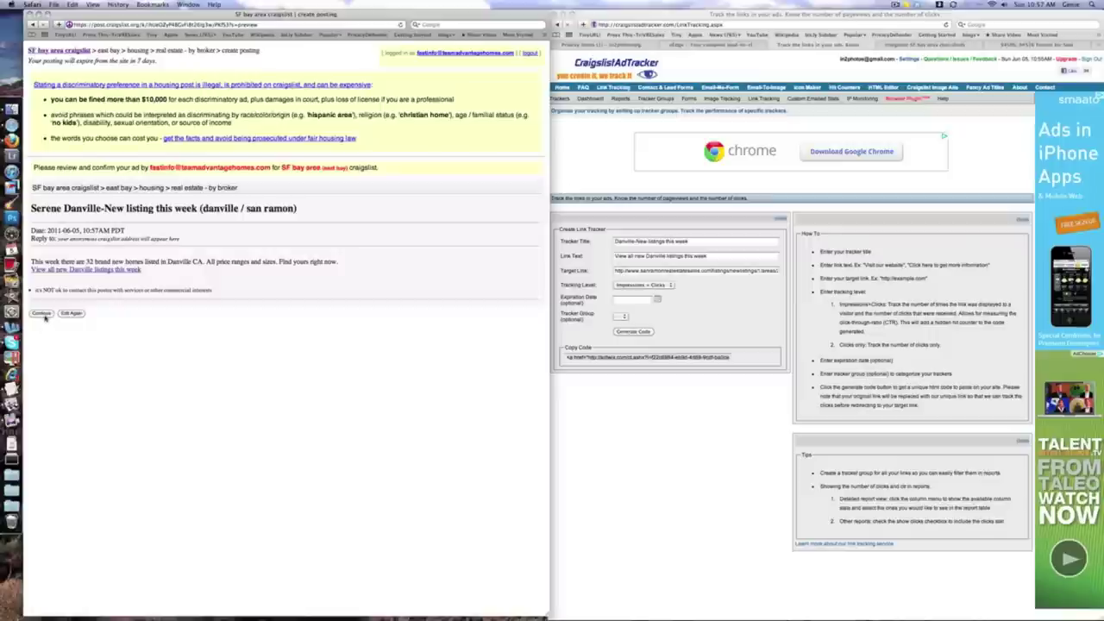
# - Refresh the reCAPTCHA, enter the verification words, and publish the ad
pyautogui.click(42, 314)
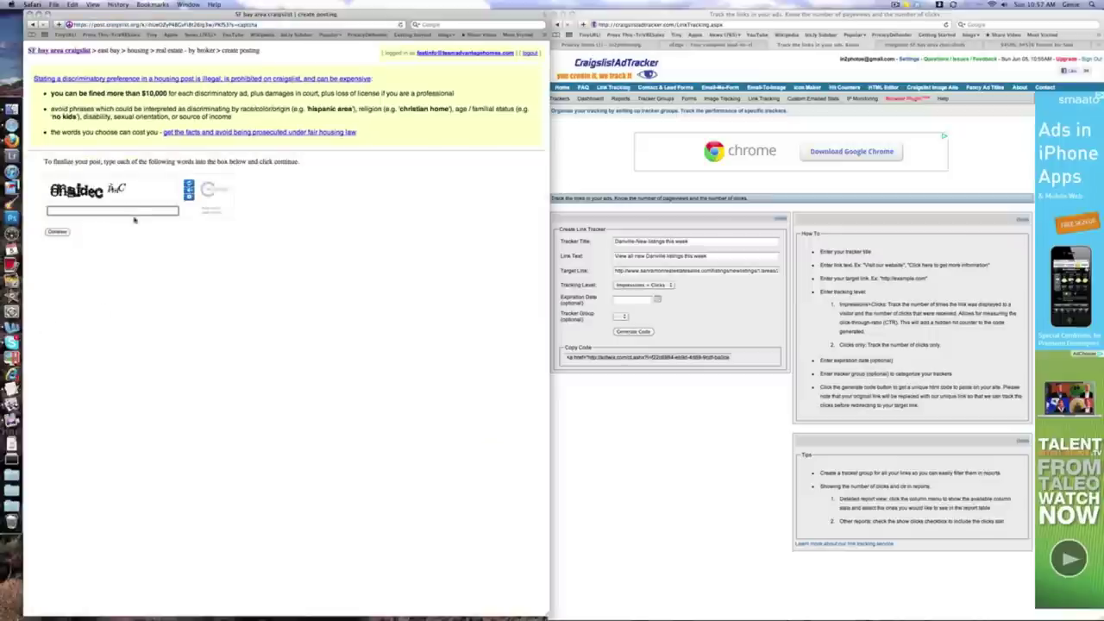
pyautogui.click(189, 185)
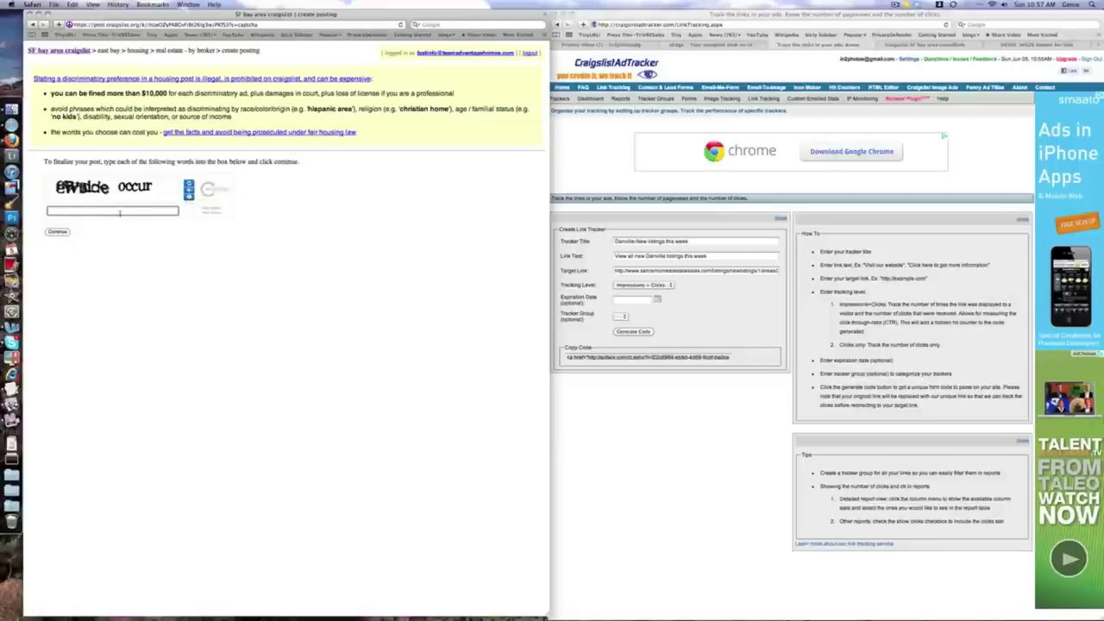
pyautogui.click(120, 213)
pyautogui.write('ewsid')
pyautogui.write('e occ')
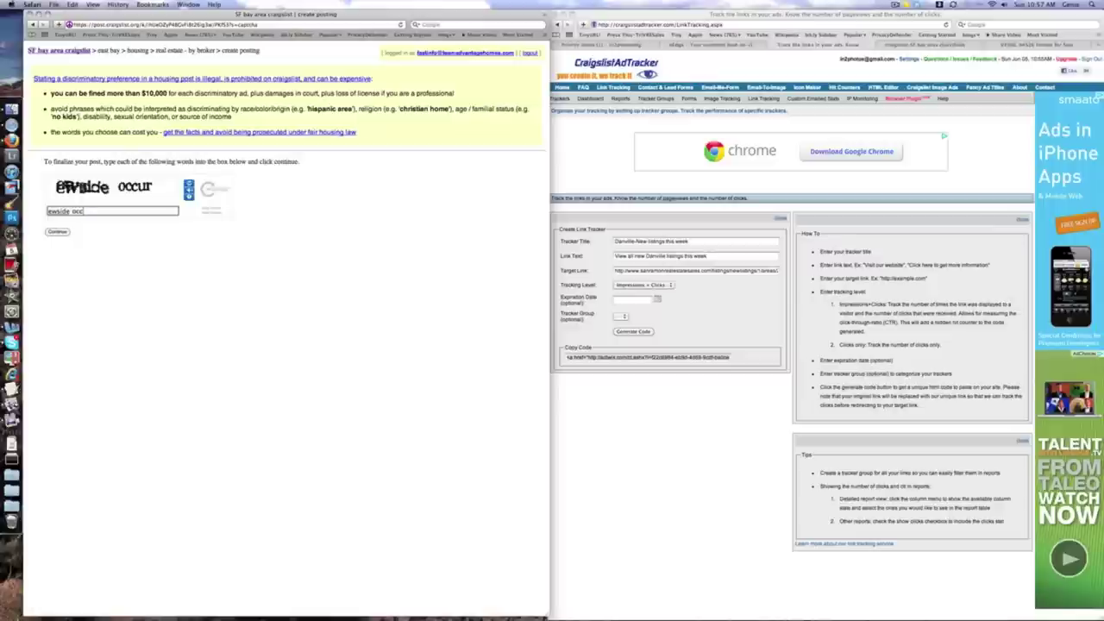
pyautogui.write('ur')
pyautogui.click(59, 232)
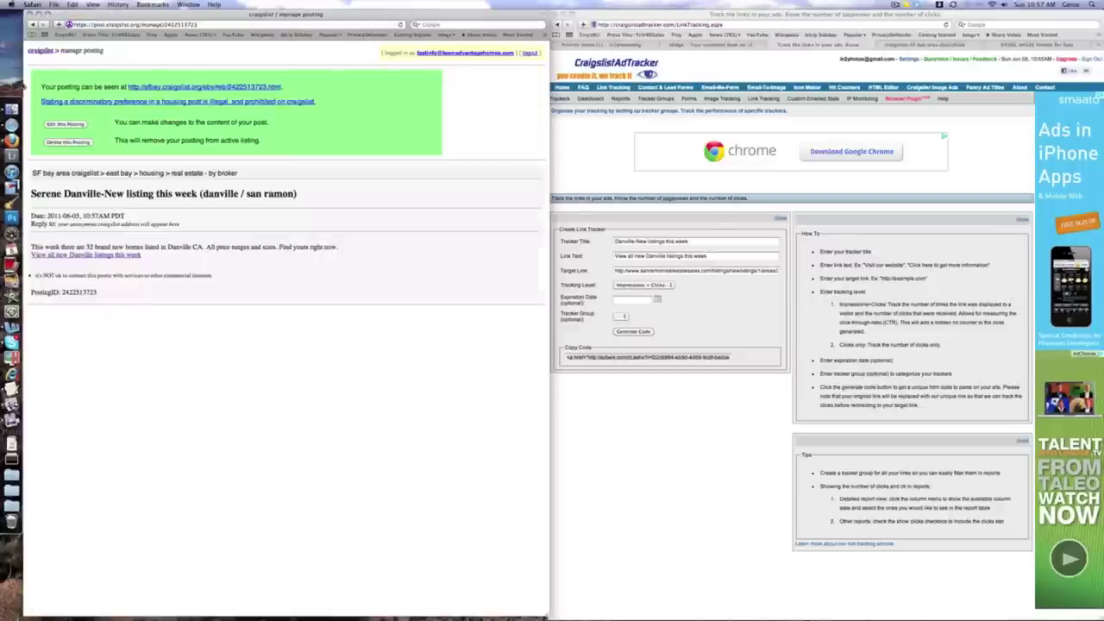
# - Return to the craigslist homepage and open my account's postings list
pyautogui.click(41, 52)
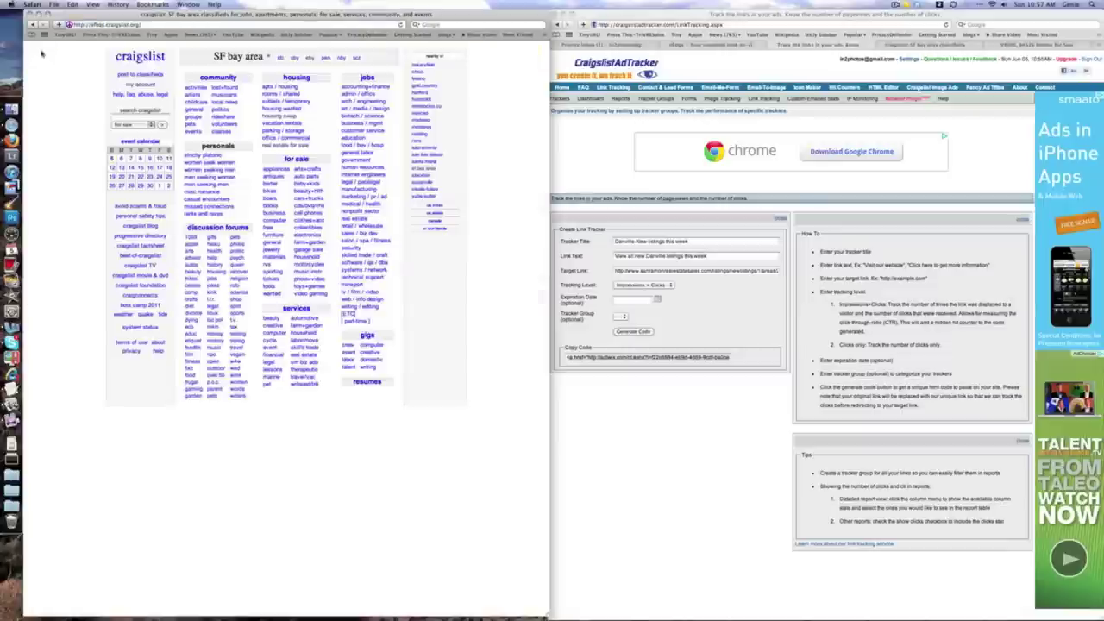
pyautogui.click(138, 84)
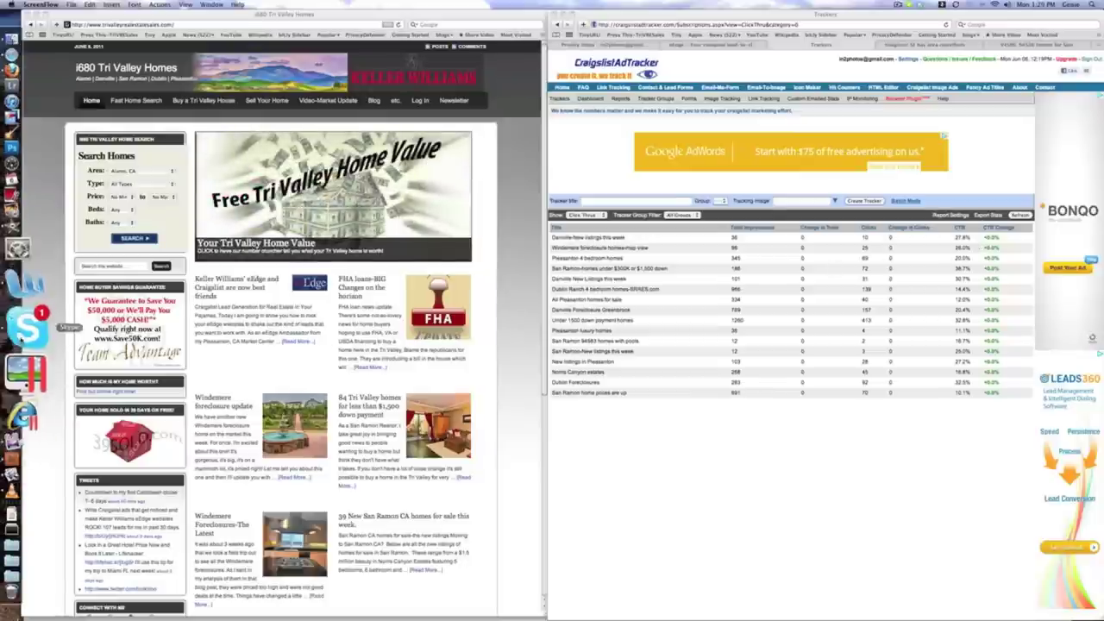
# - Switch to the Word document showing TriValleyRealEstateSales.com in large red letters
pyautogui.click(26, 312)
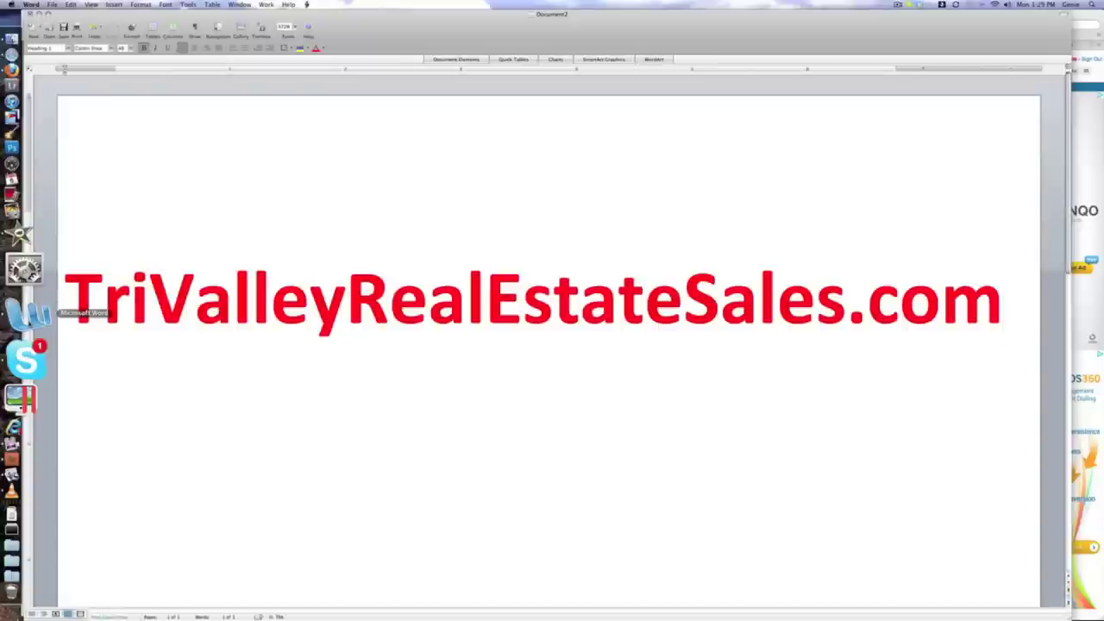